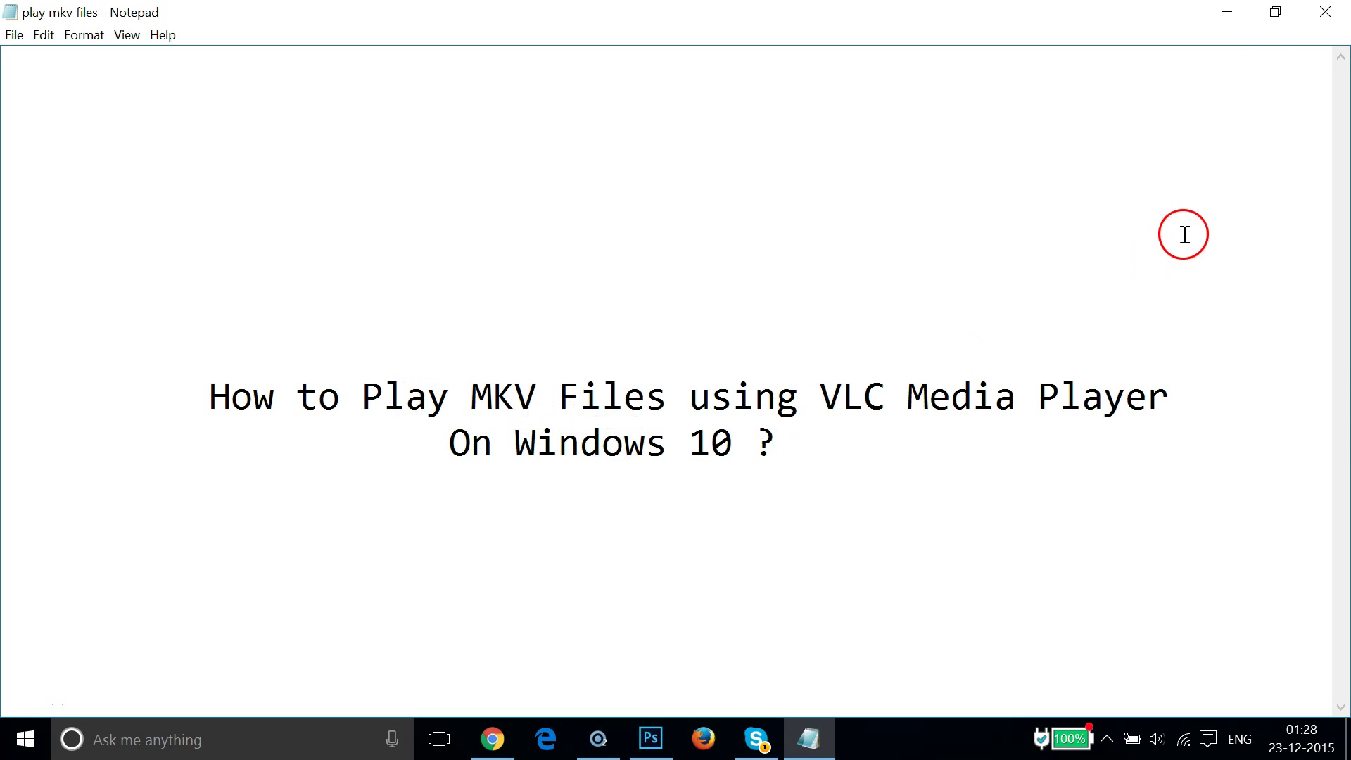
Check the Fix-Audio MKV's properties, confirming Windows Media Player as its default player.
{"action": "left_click", "coordinate": [1227, 12]}
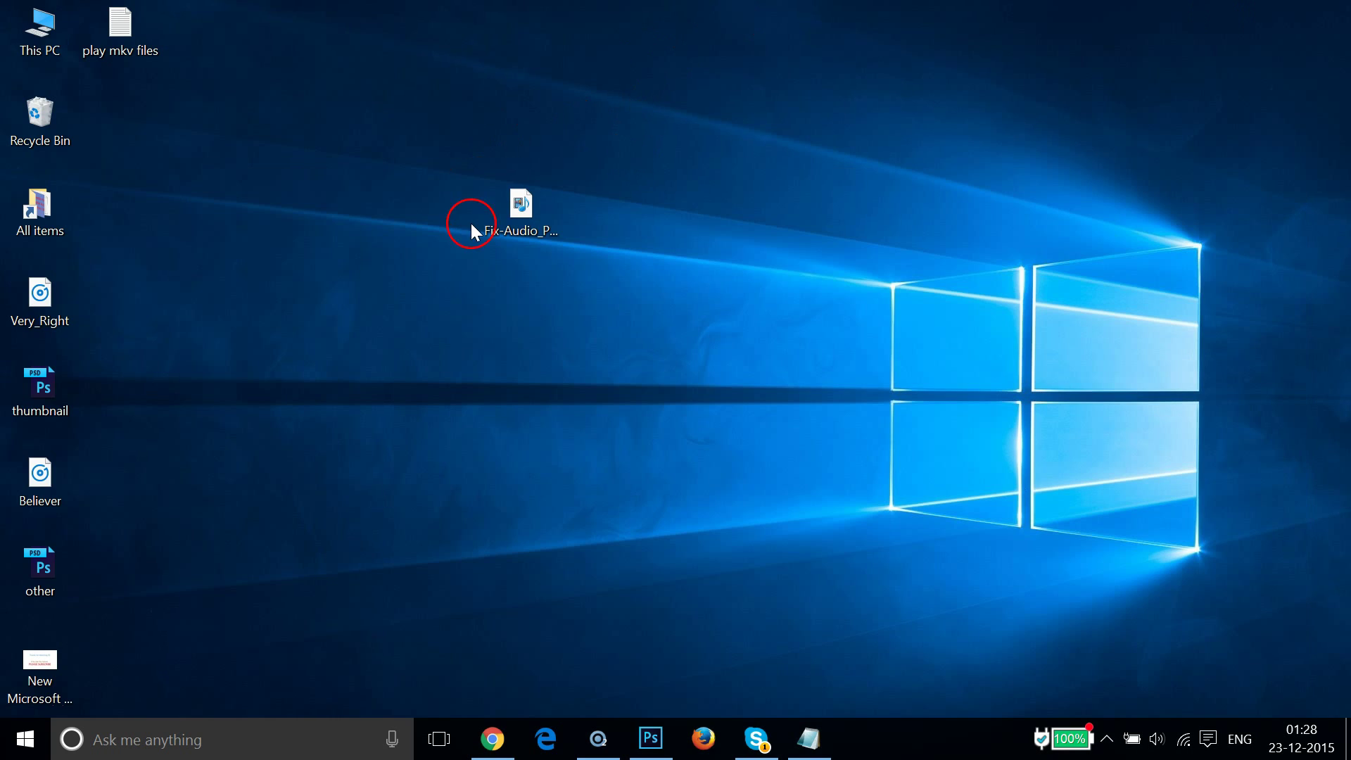
{"action": "right_click", "coordinate": [521, 208]}
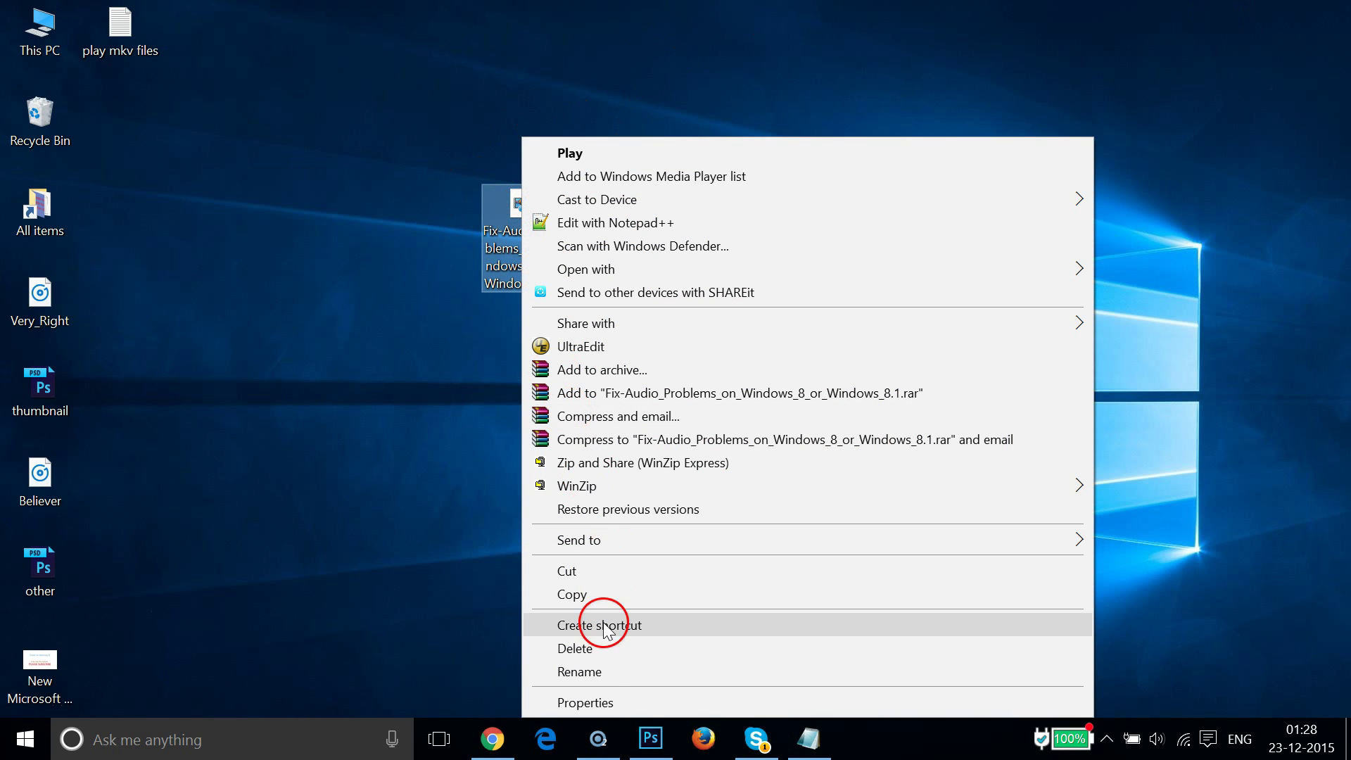
{"action": "left_click", "coordinate": [600, 701]}
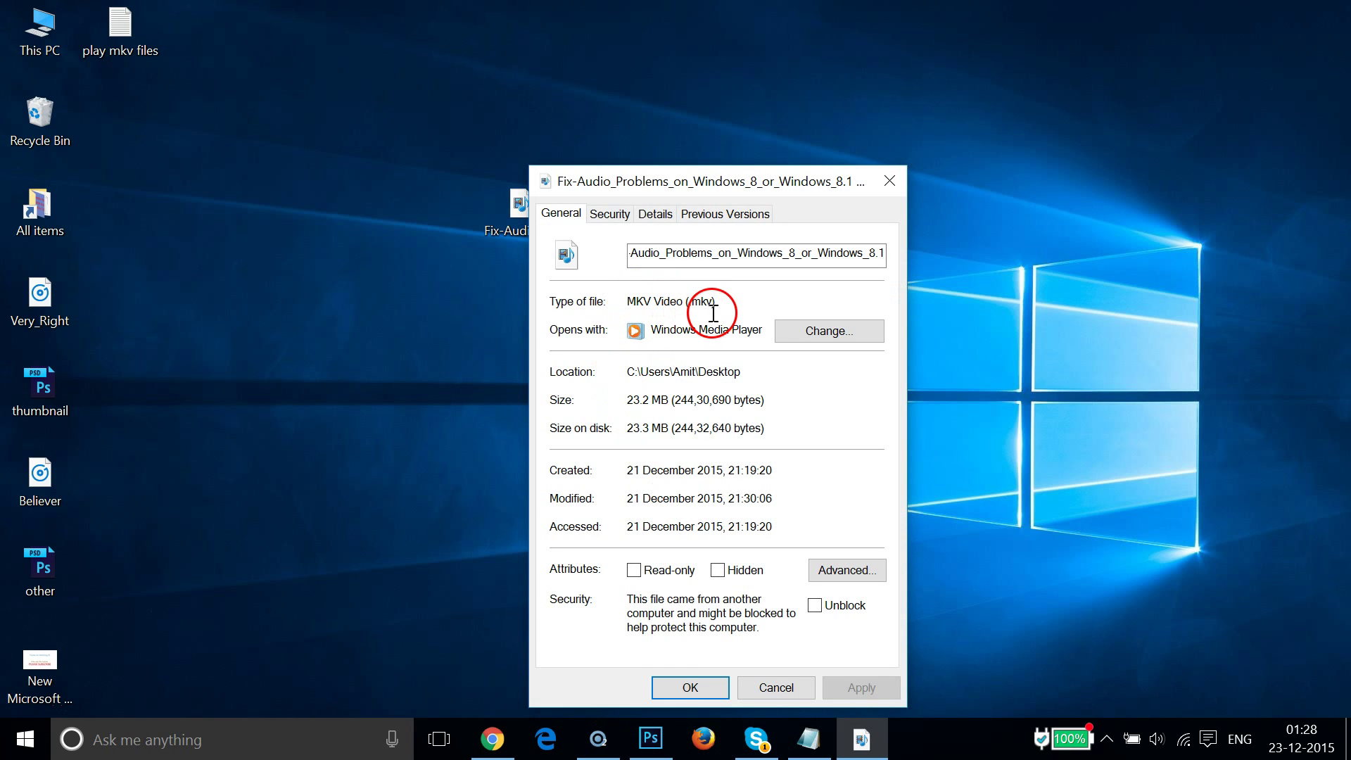
{"action": "left_click", "coordinate": [686, 686]}
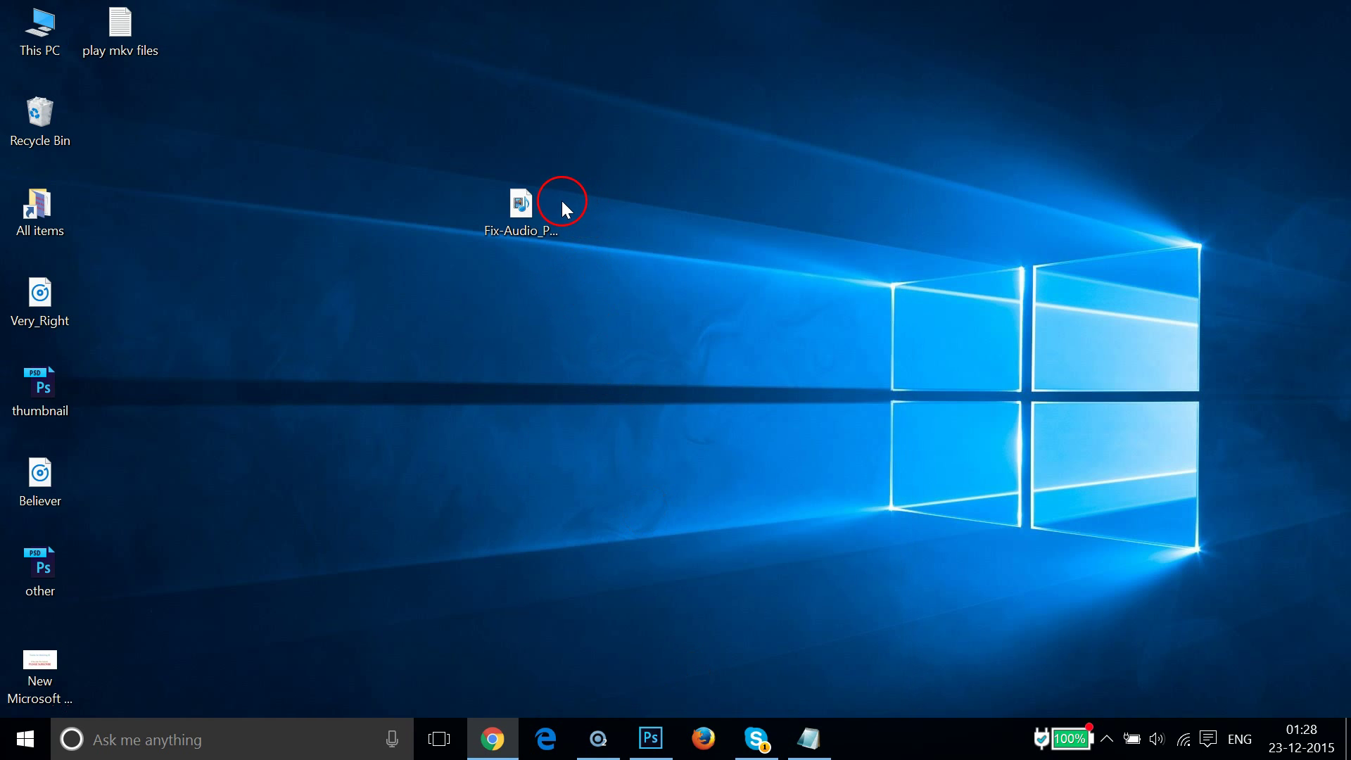
Open the Fix-Audio MKV video in its default player, Windows Media Player.
{"action": "double_click", "coordinate": [536, 205]}
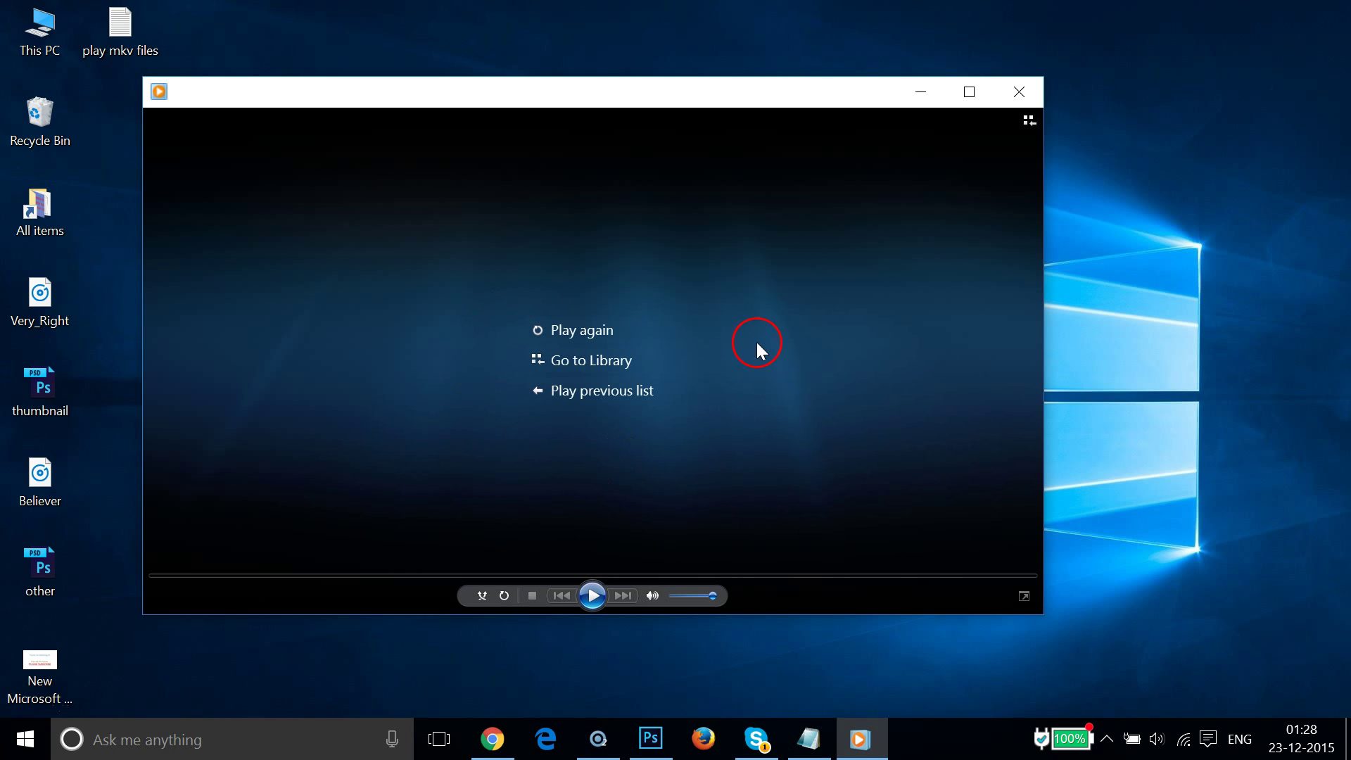
{"action": "left_click", "coordinate": [1019, 92]}
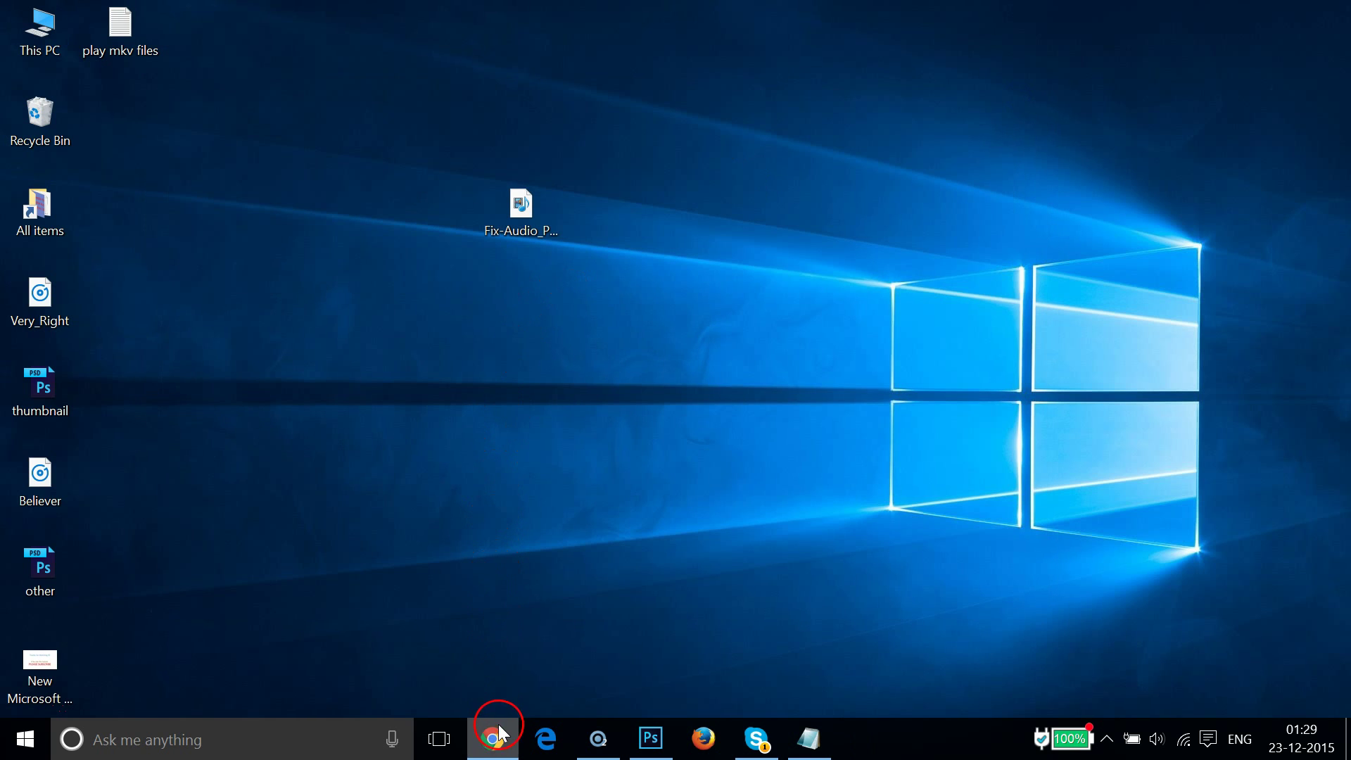
{"action": "left_click", "coordinate": [492, 736]}
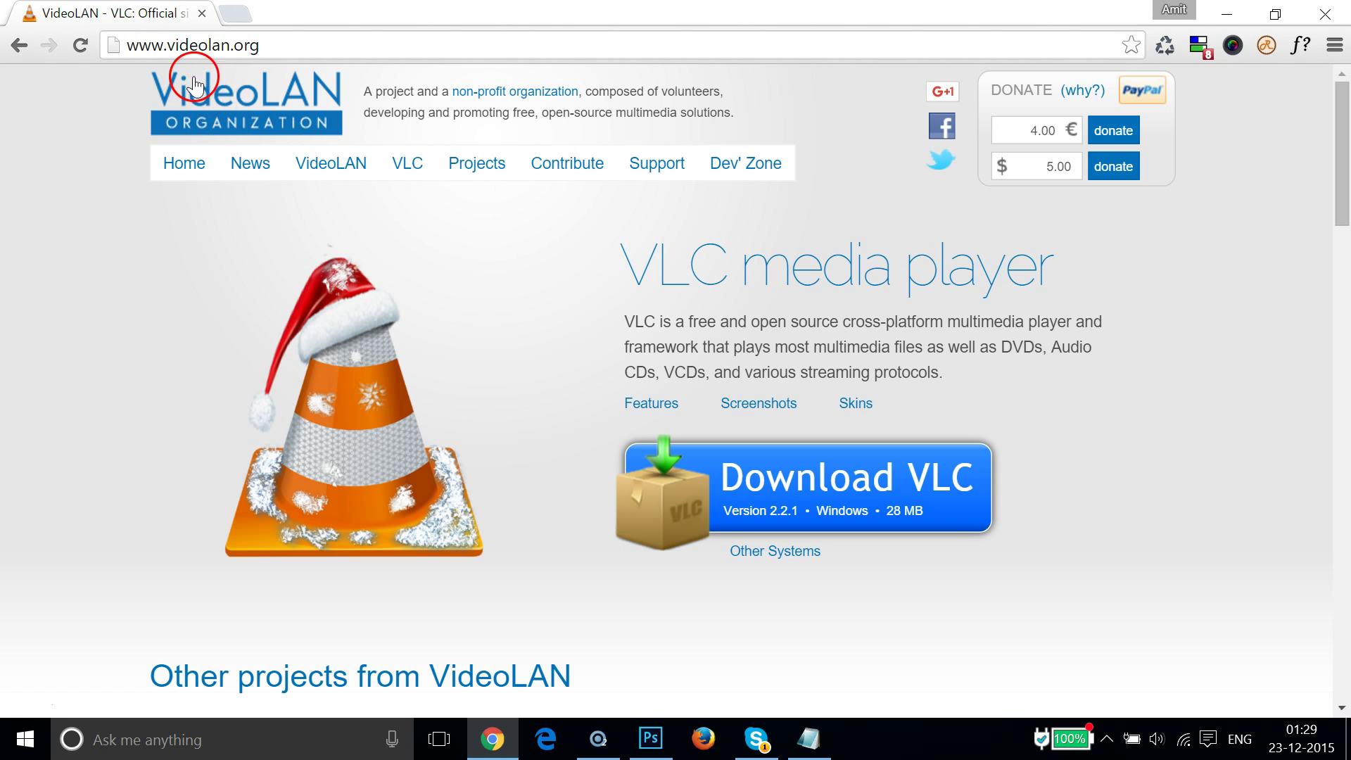
{"action": "left_click", "coordinate": [319, 46]}
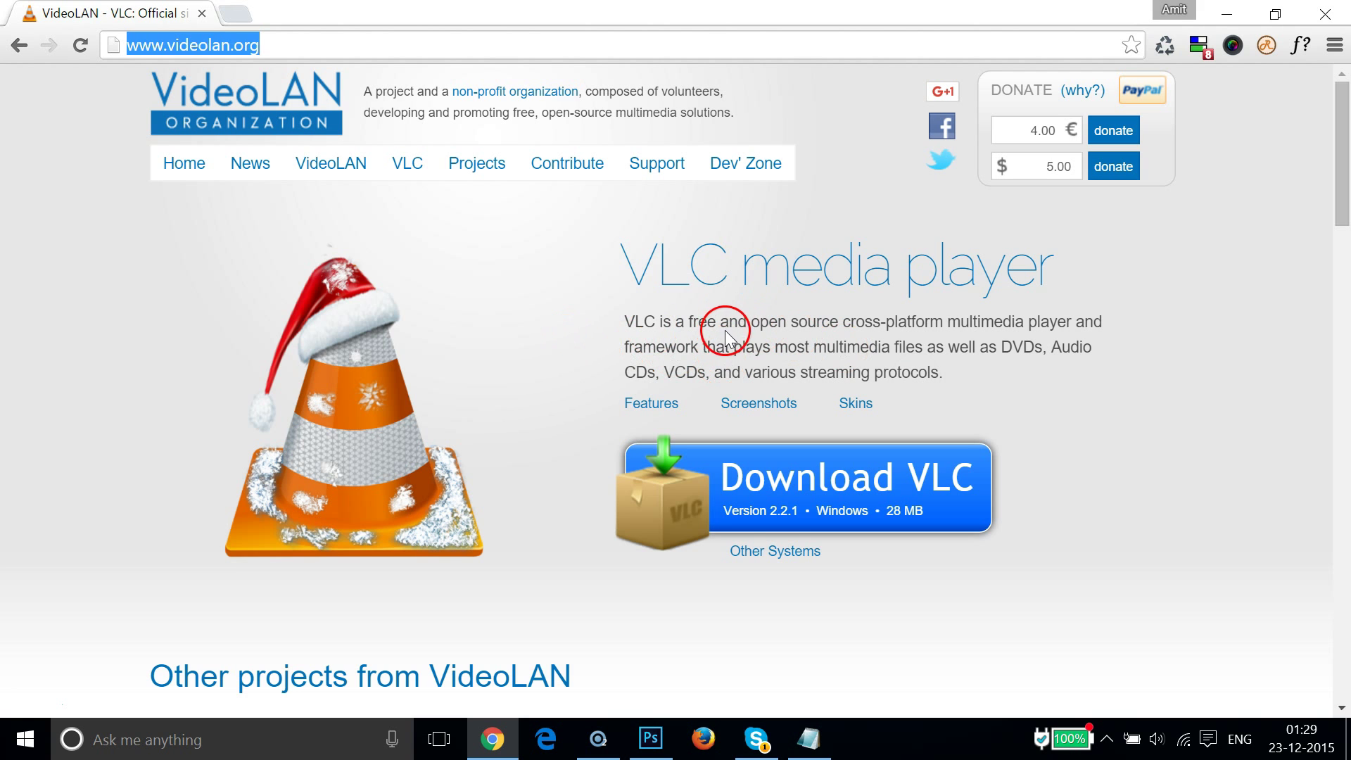
{"action": "scroll", "coordinate": [839, 339], "scroll_direction": "down", "scroll_amount": 9}
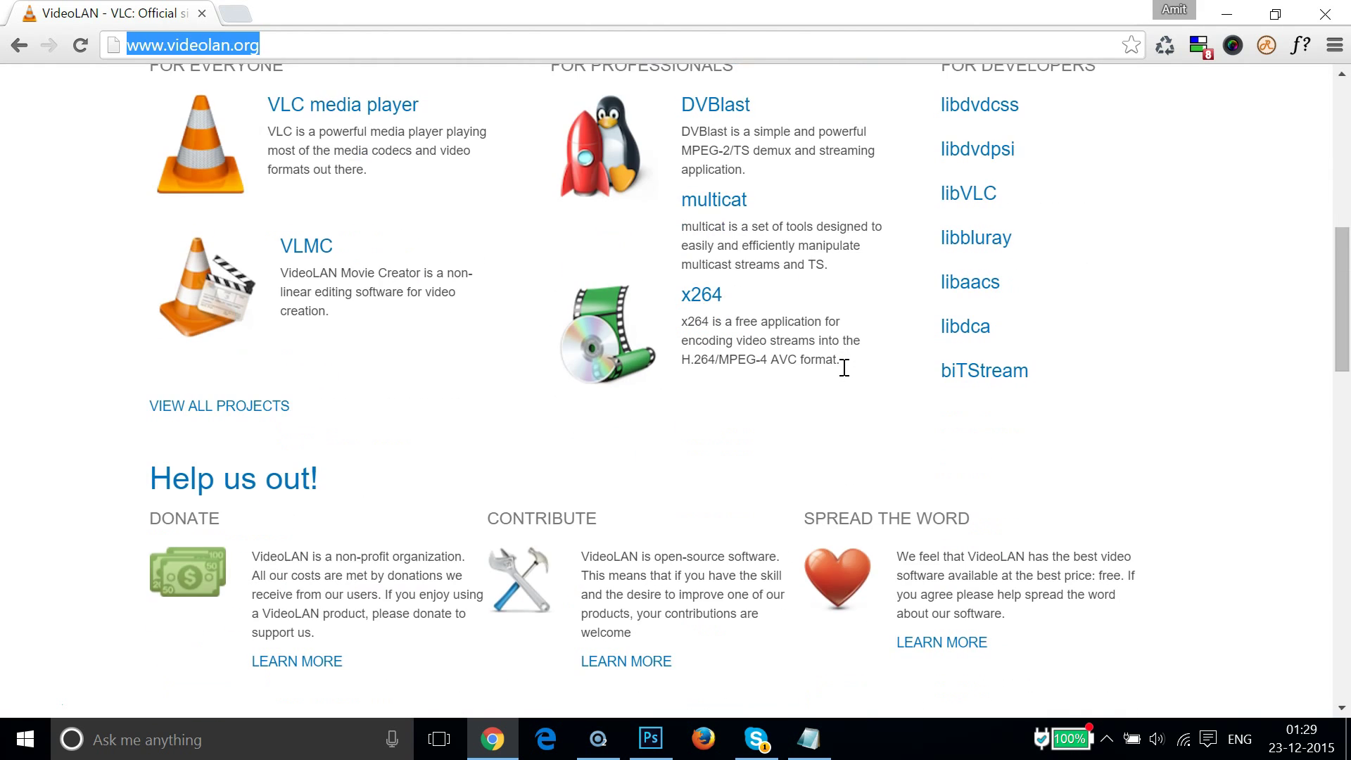
{"action": "scroll", "coordinate": [844, 367], "scroll_direction": "up", "scroll_amount": 8}
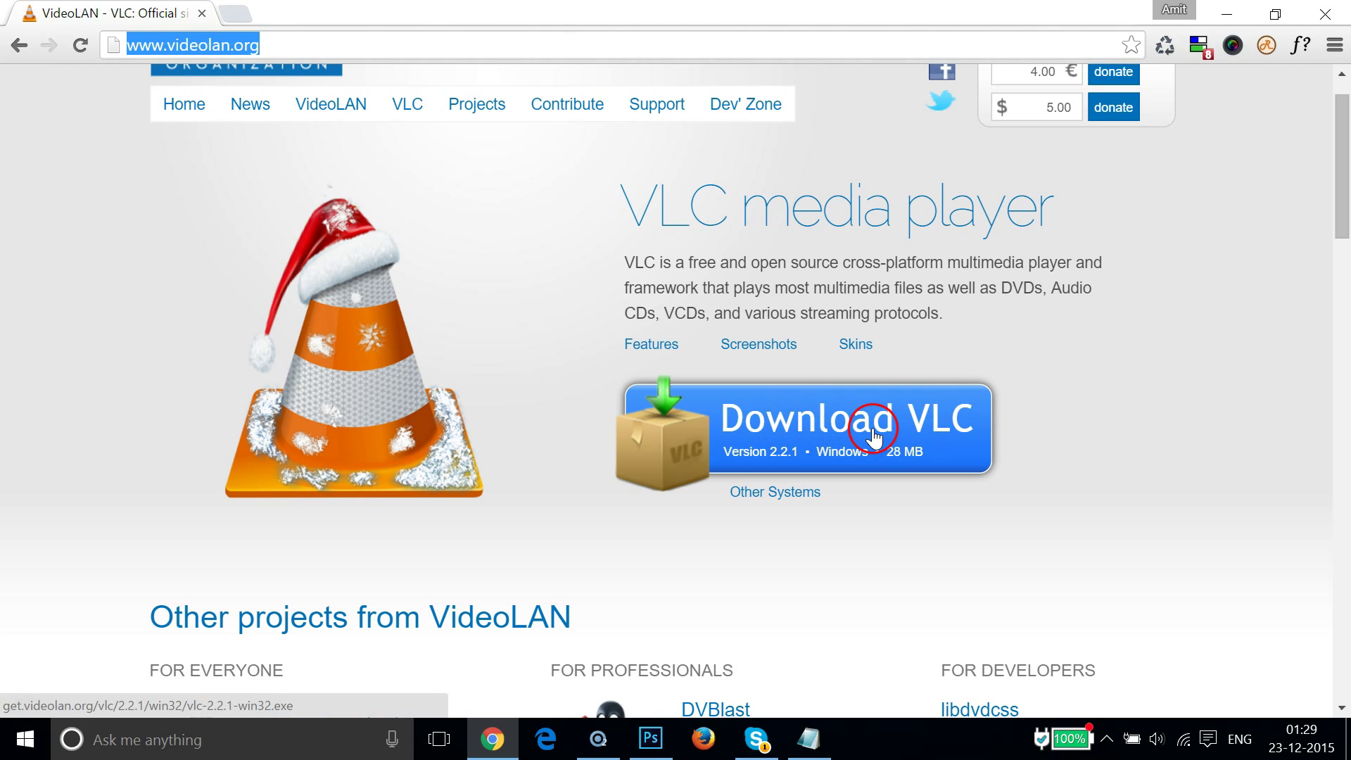
Download the VLC 2.2.1 Windows installer, vlc-2.2.1-win32.exe, from VideoLAN.
{"action": "left_click", "coordinate": [873, 438]}
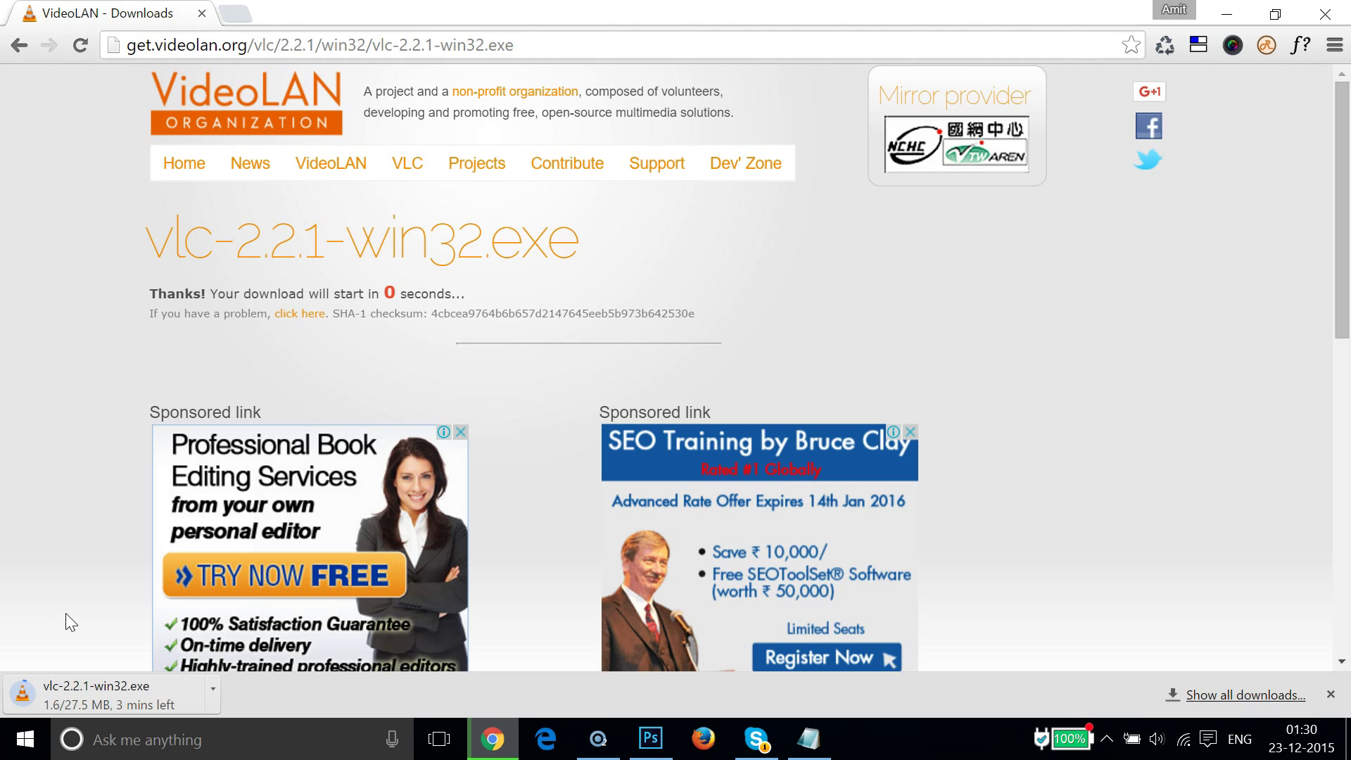
{"action": "left_click", "coordinate": [3, 753]}
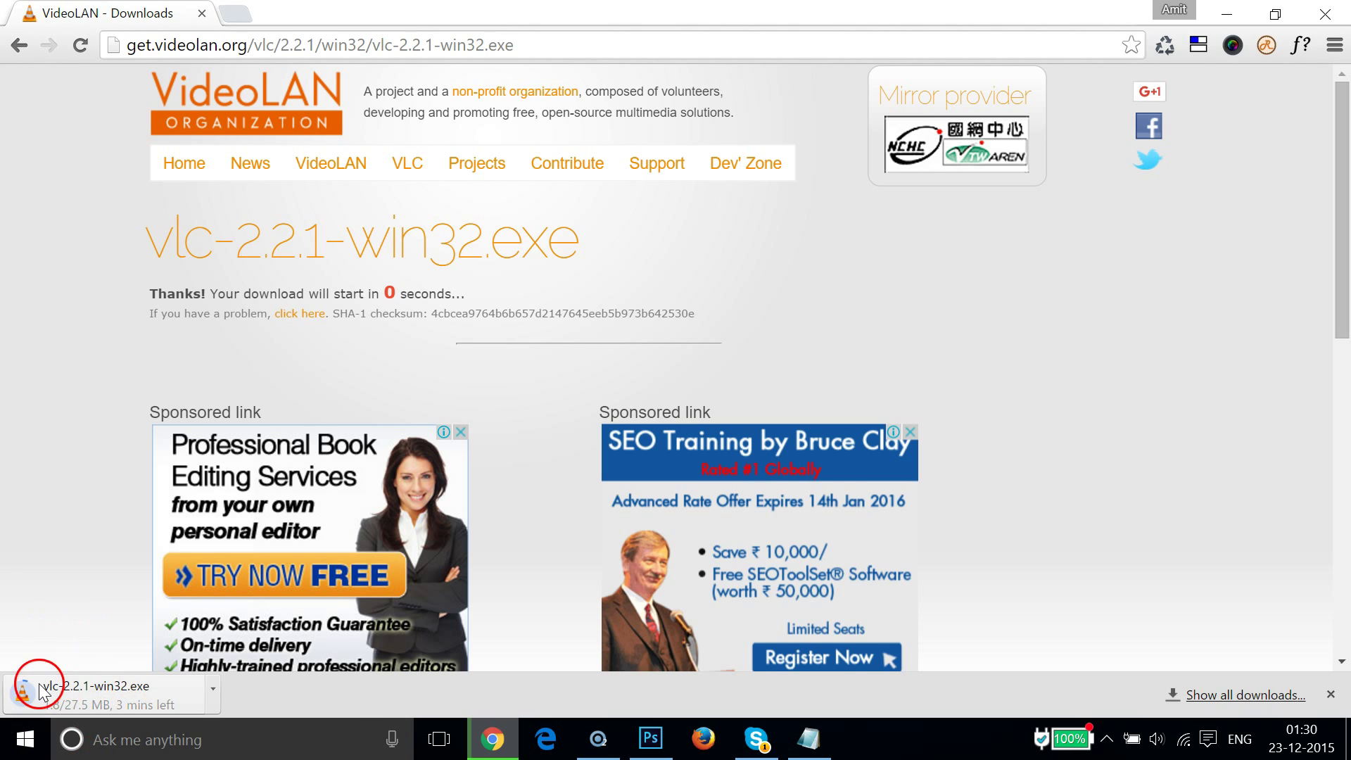
{"action": "left_click", "coordinate": [36, 549]}
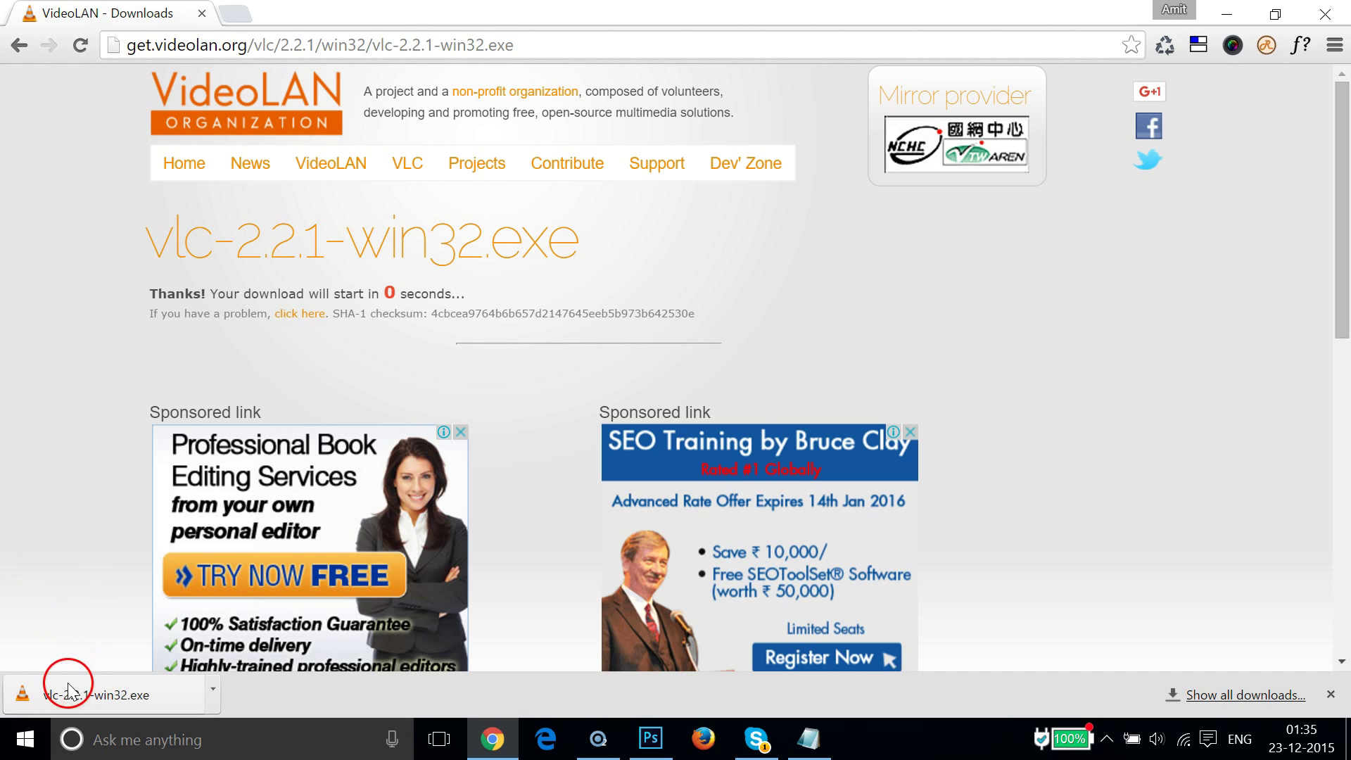
{"action": "left_click", "coordinate": [113, 697]}
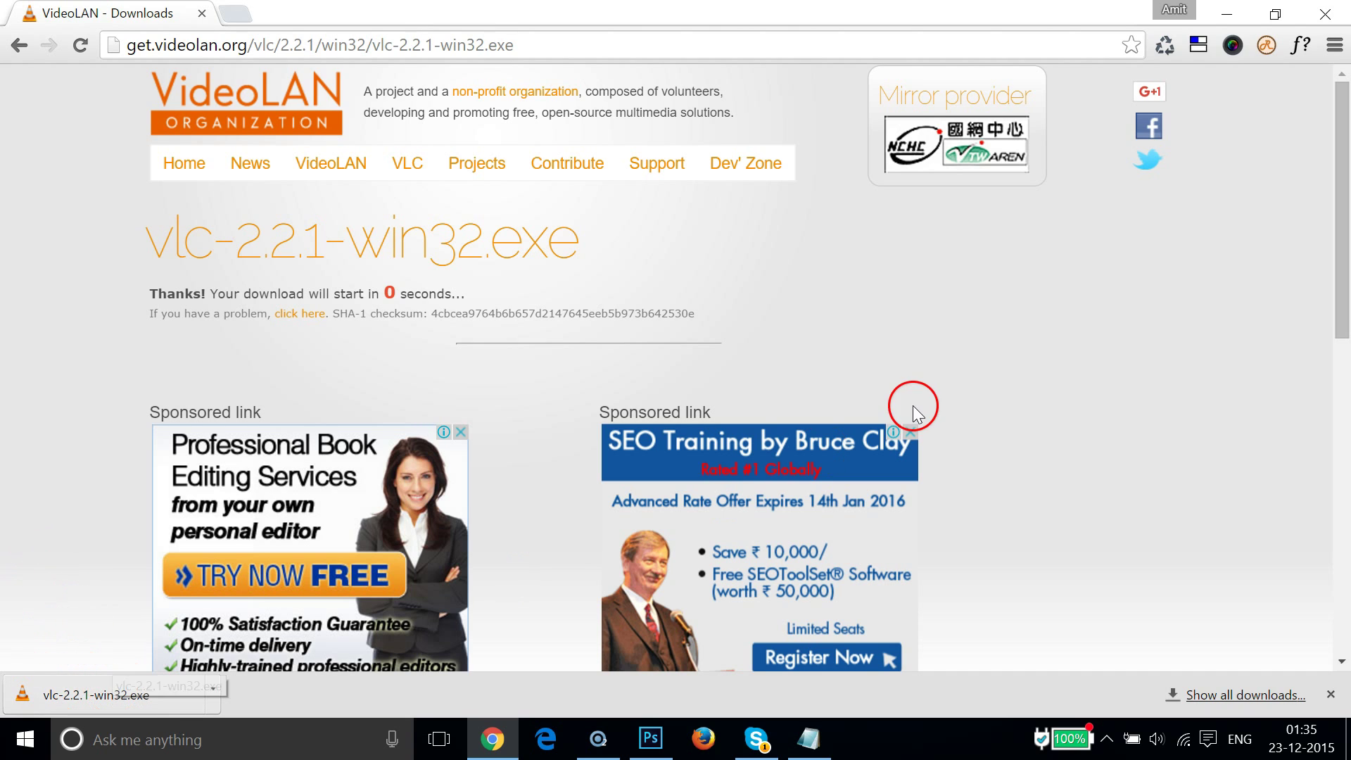
Move the vlc-2.2.1-win32 installer to the desktop centre and run it.
{"action": "left_click", "coordinate": [1227, 14]}
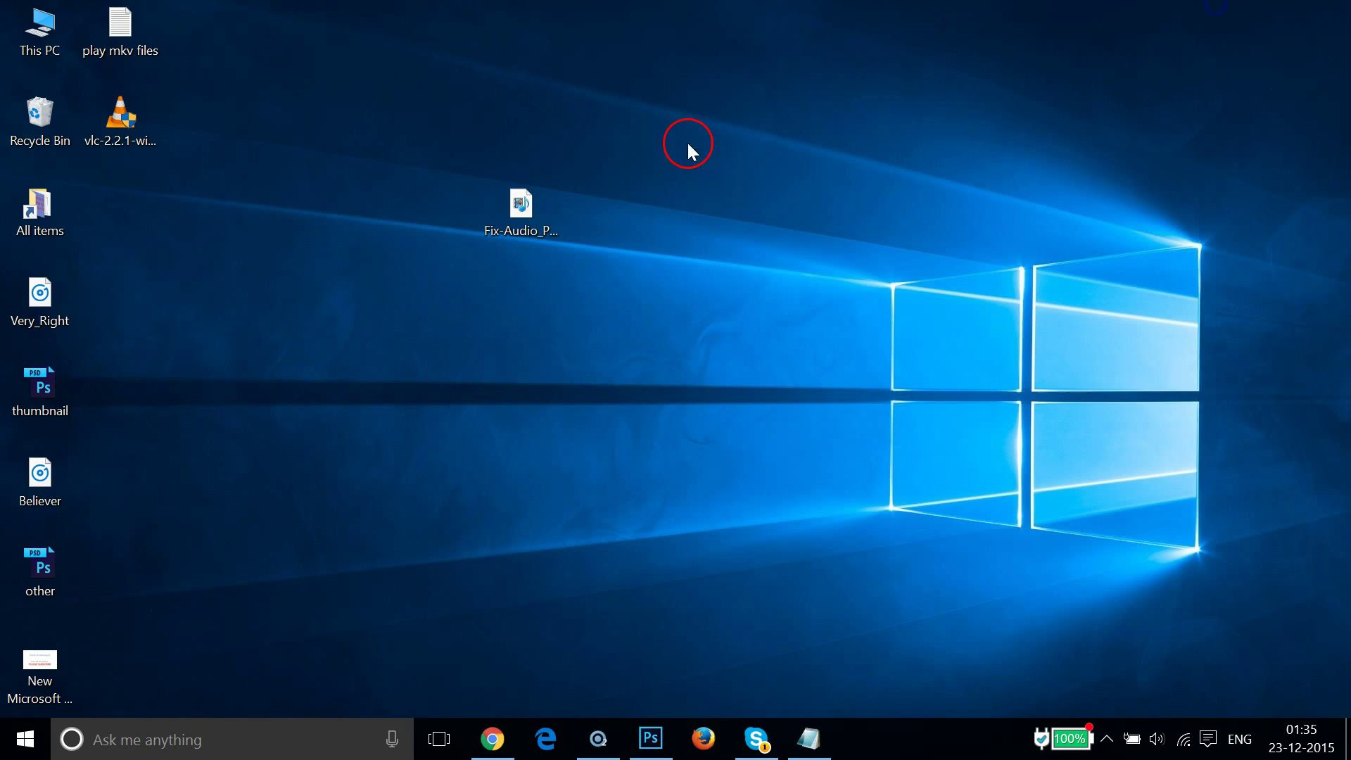
{"action": "left_click", "coordinate": [148, 128]}
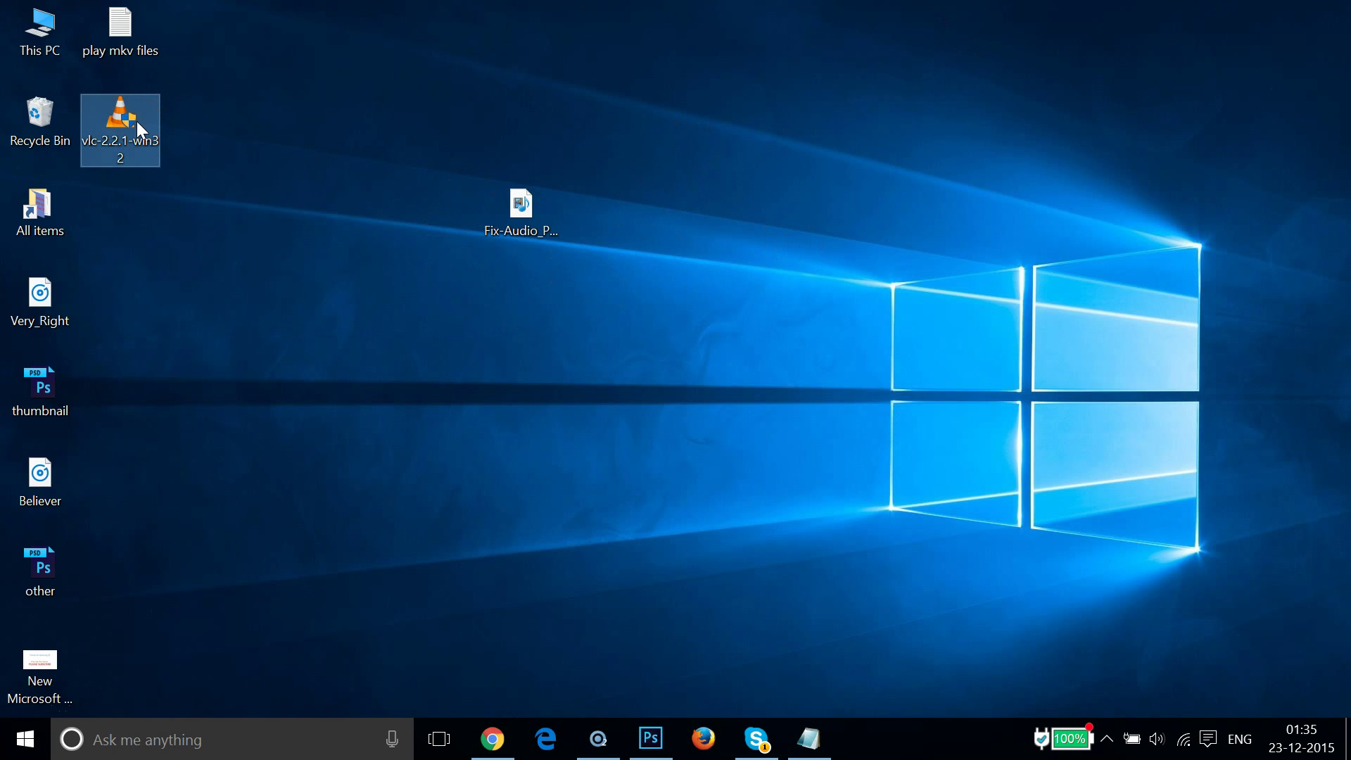
{"action": "left_click_drag", "start_coordinate": [138, 122], "coordinate": [415, 383]}
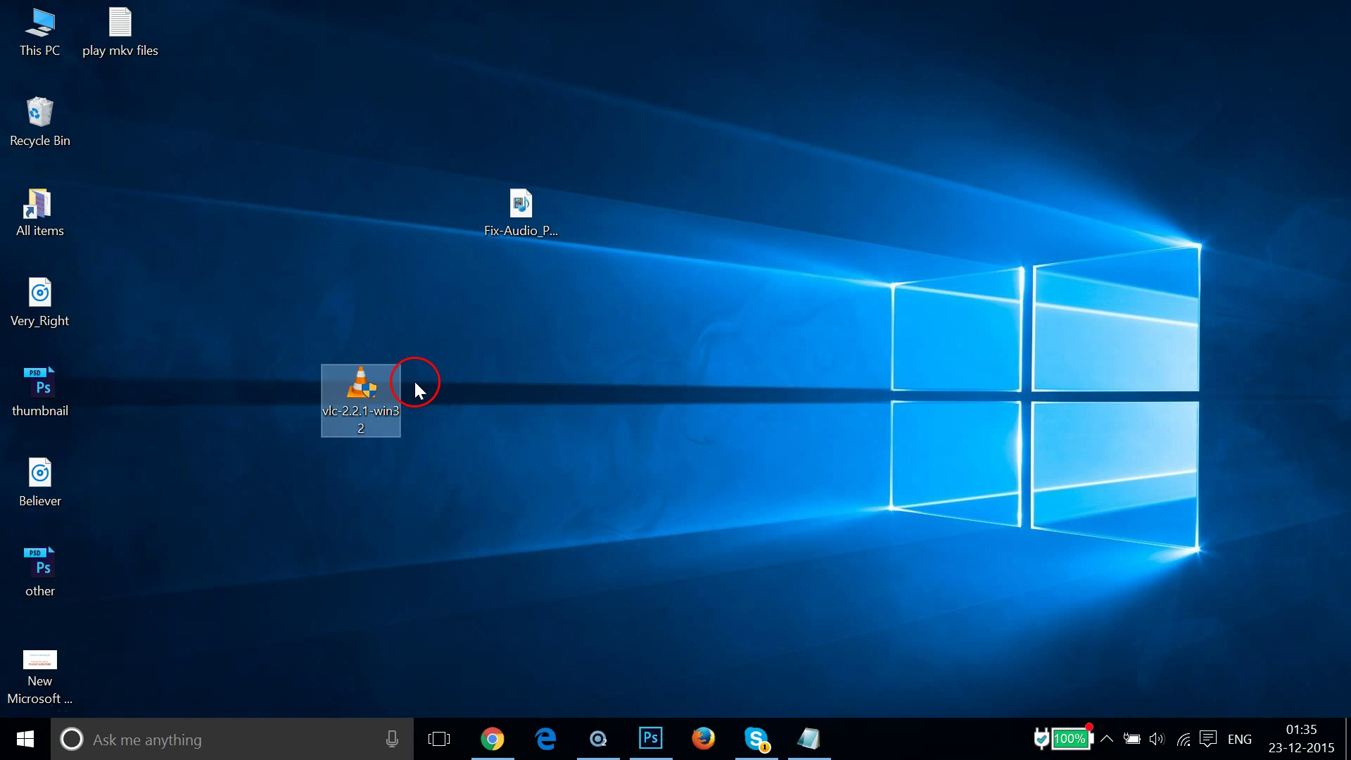
{"action": "double_click", "coordinate": [378, 398]}
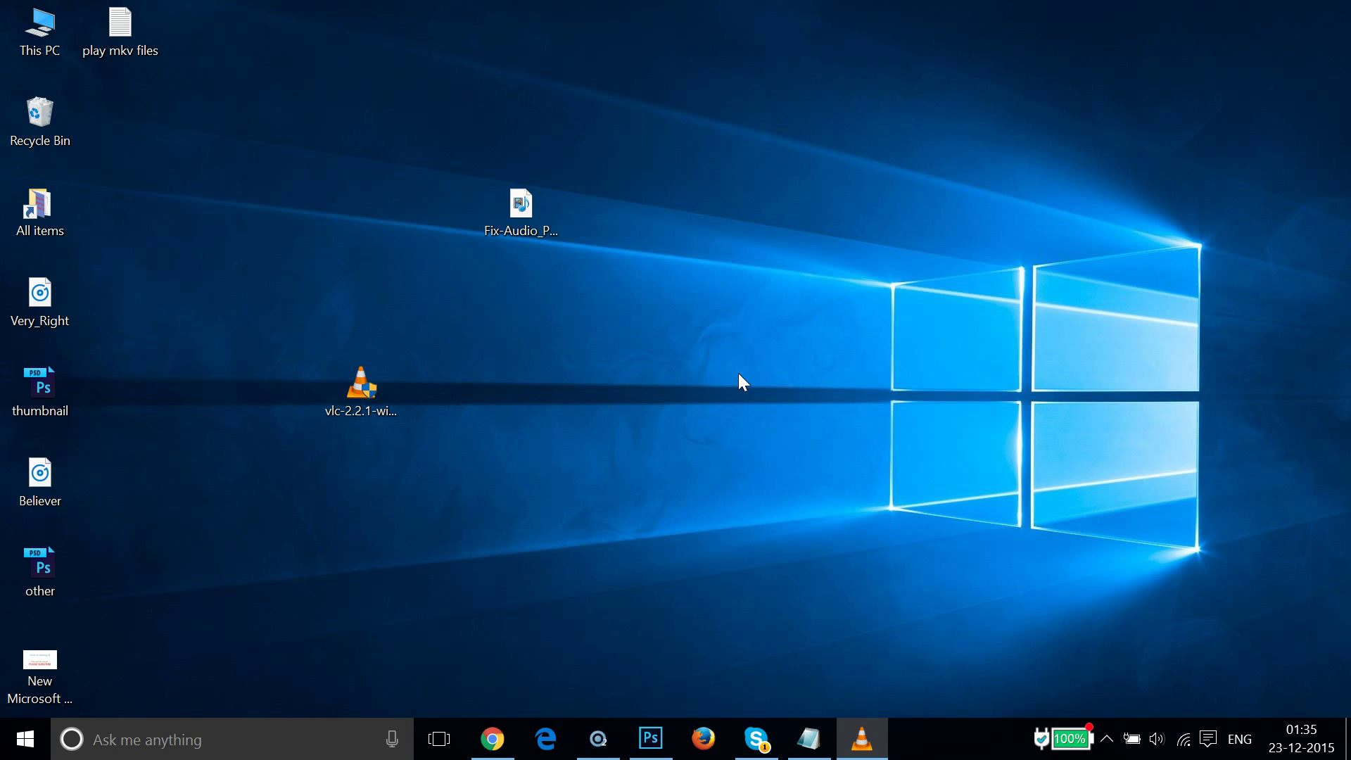
Keep English as the installer language and start the VLC setup wizard.
{"action": "left_click", "coordinate": [628, 380]}
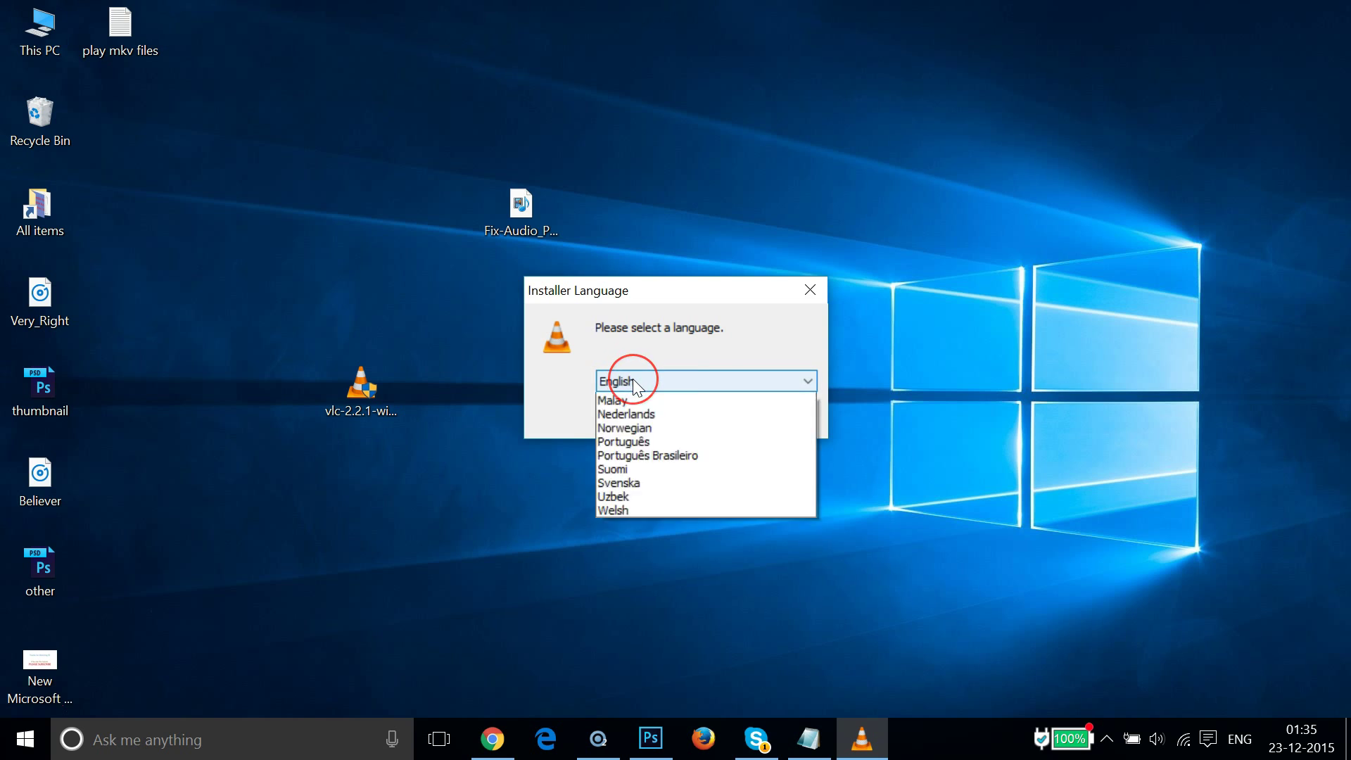
{"action": "left_click", "coordinate": [632, 379]}
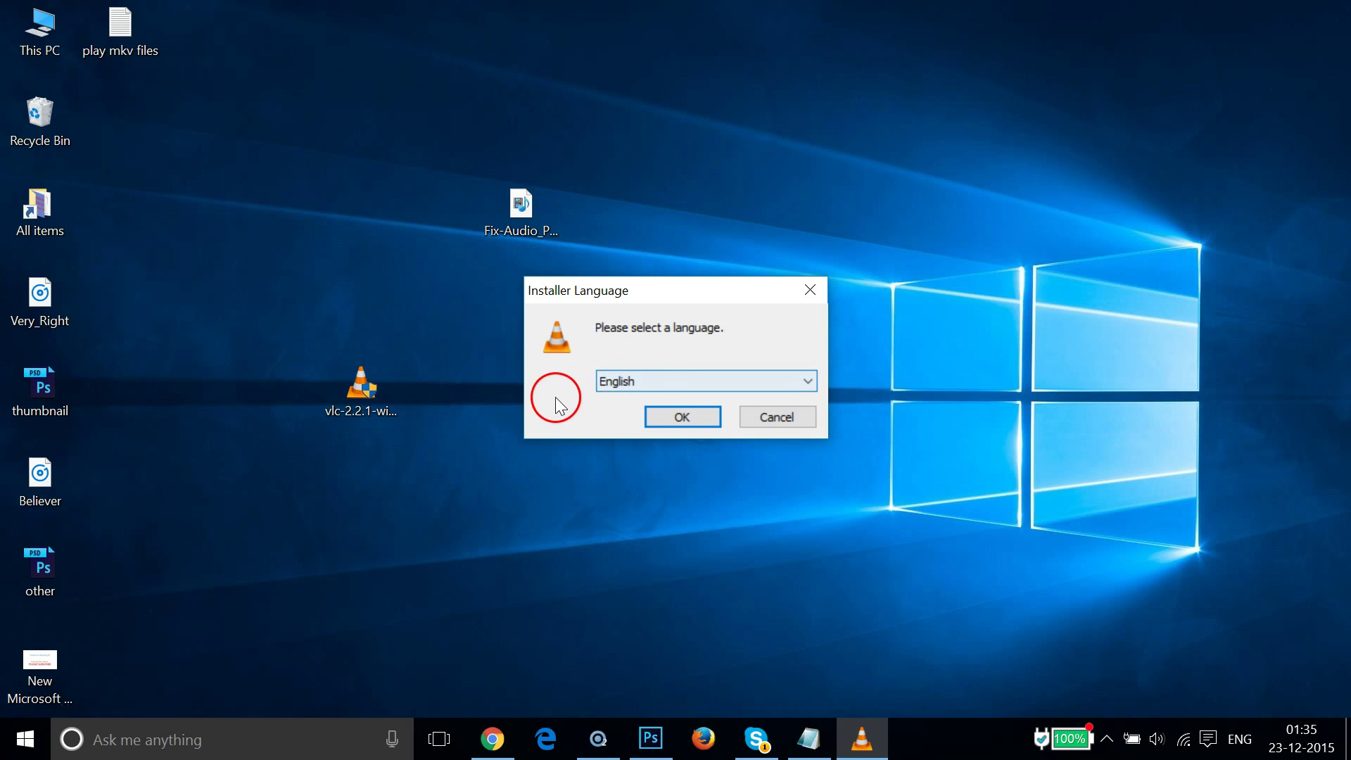
{"action": "left_click", "coordinate": [681, 415]}
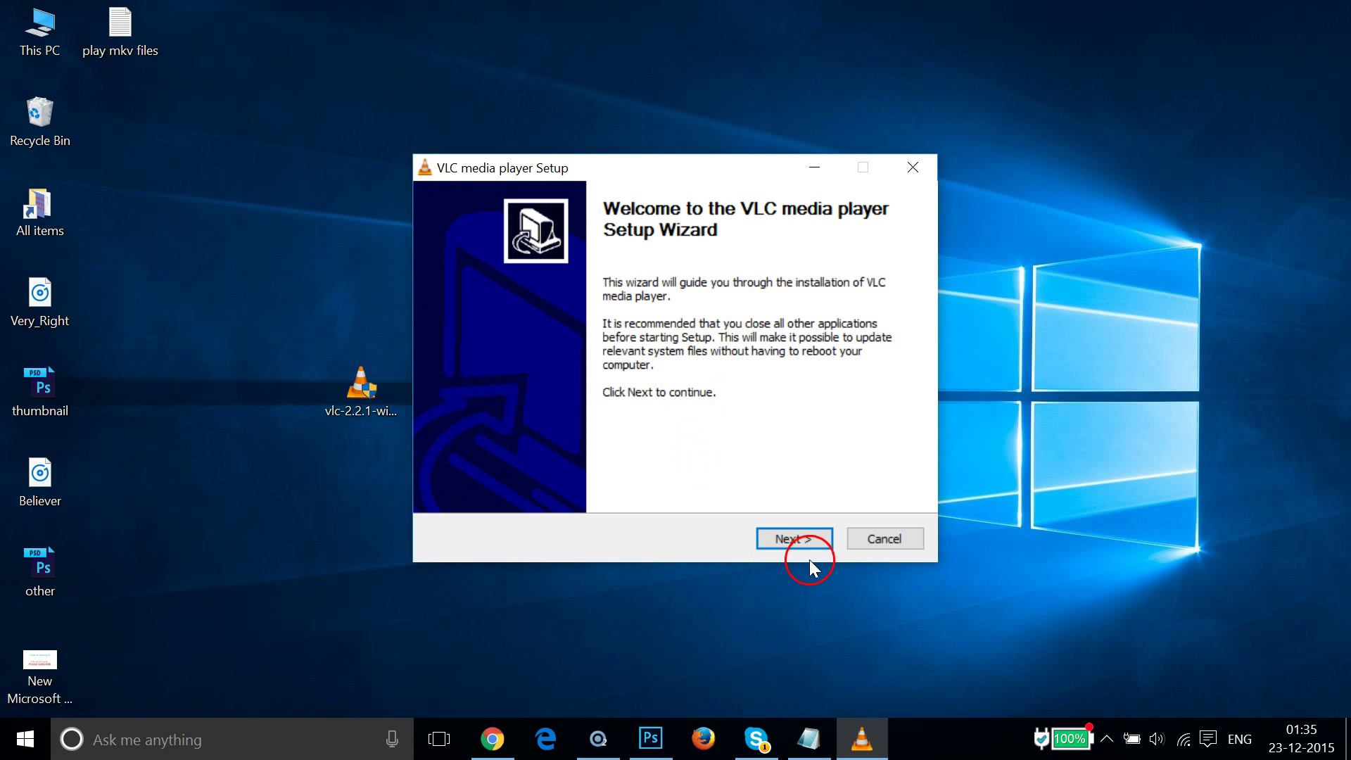
{"action": "left_click", "coordinate": [796, 541]}
Accept the licence and install VLC with the default components.
{"action": "left_click", "coordinate": [722, 362]}
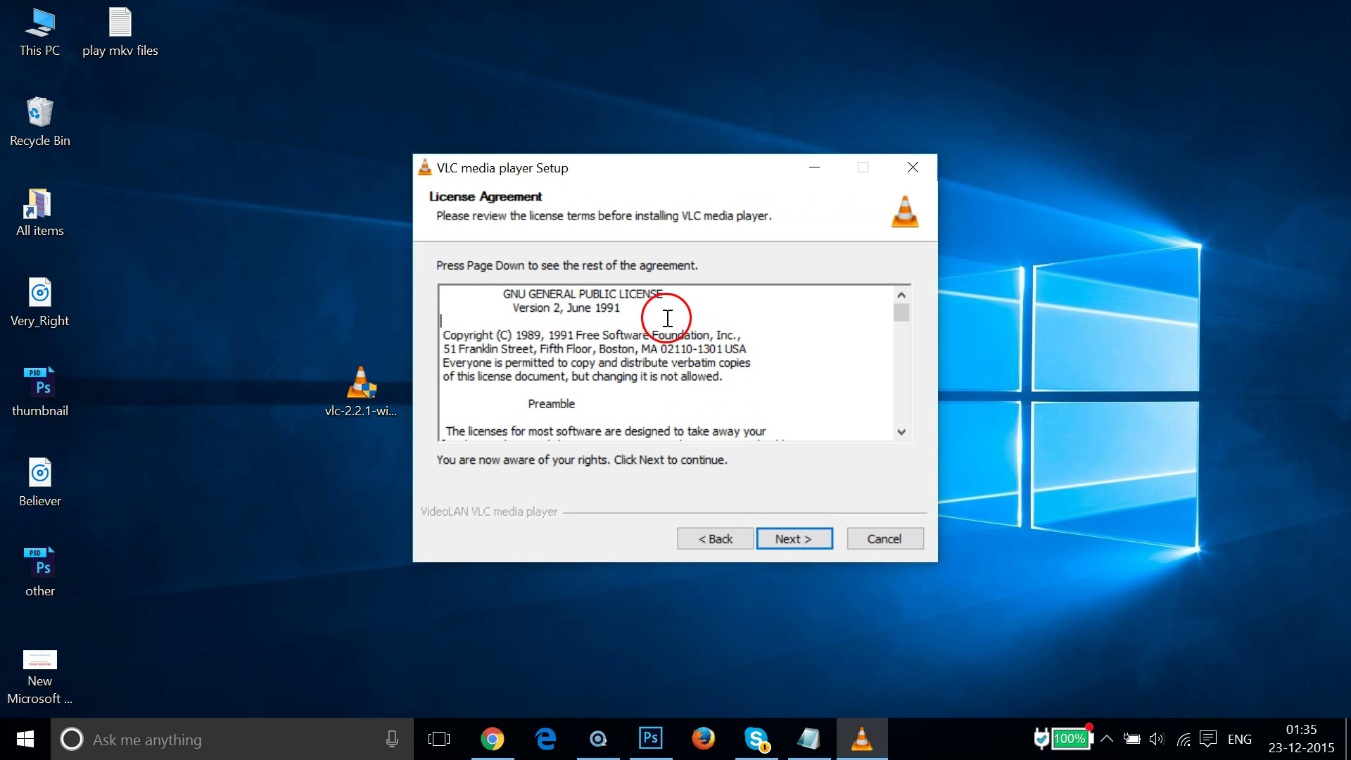
{"action": "scroll", "coordinate": [665, 313], "scroll_direction": "down", "scroll_amount": 6}
{"action": "scroll", "coordinate": [667, 330], "scroll_direction": "down", "scroll_amount": 20}
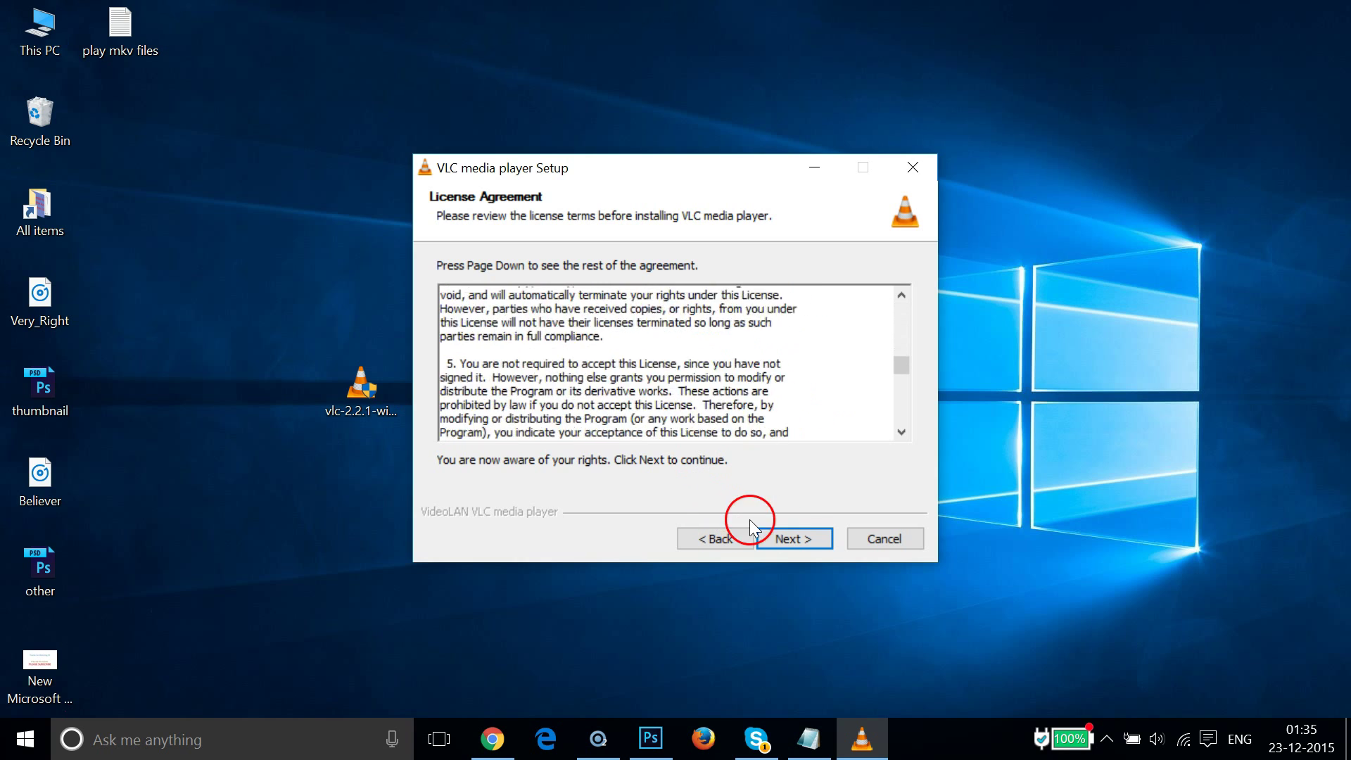
{"action": "left_click", "coordinate": [804, 539]}
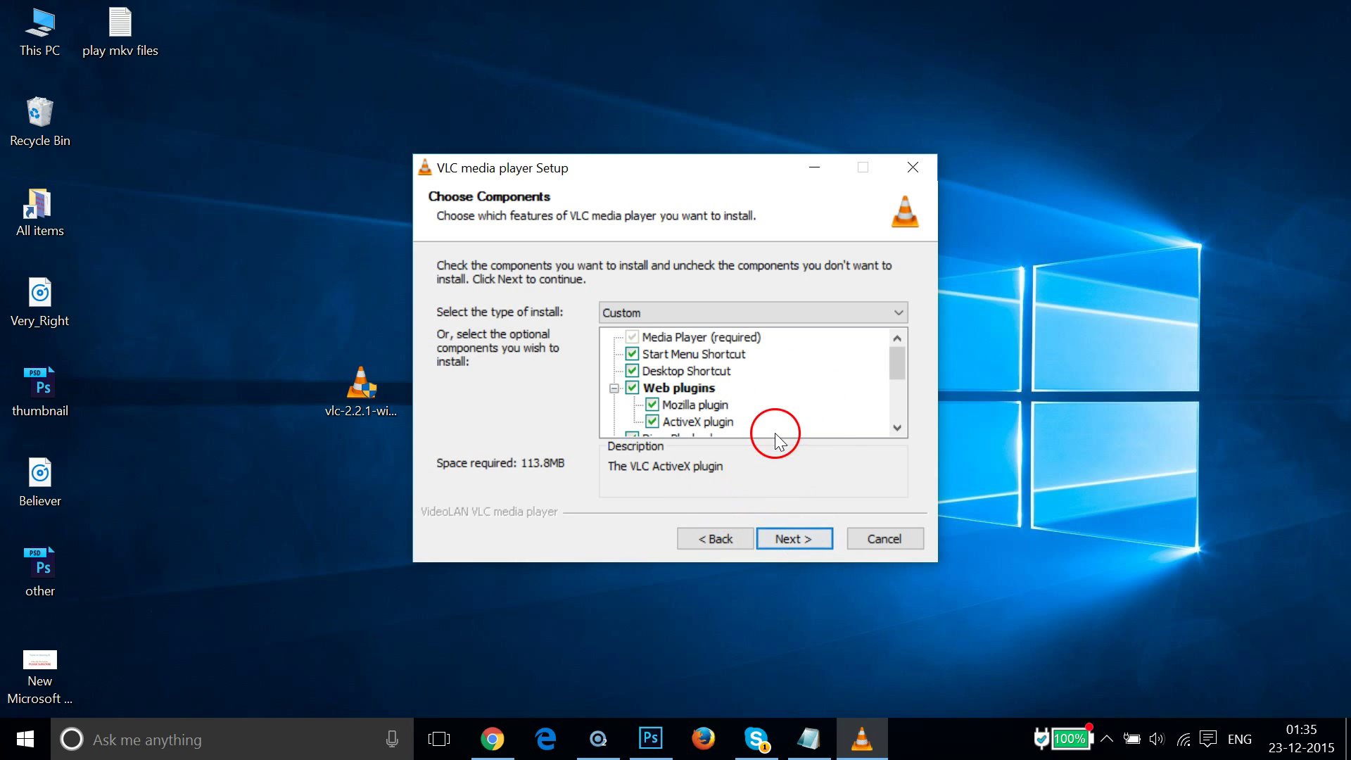
{"action": "scroll", "coordinate": [864, 363], "scroll_direction": "down", "scroll_amount": 4}
{"action": "left_click", "coordinate": [766, 508]}
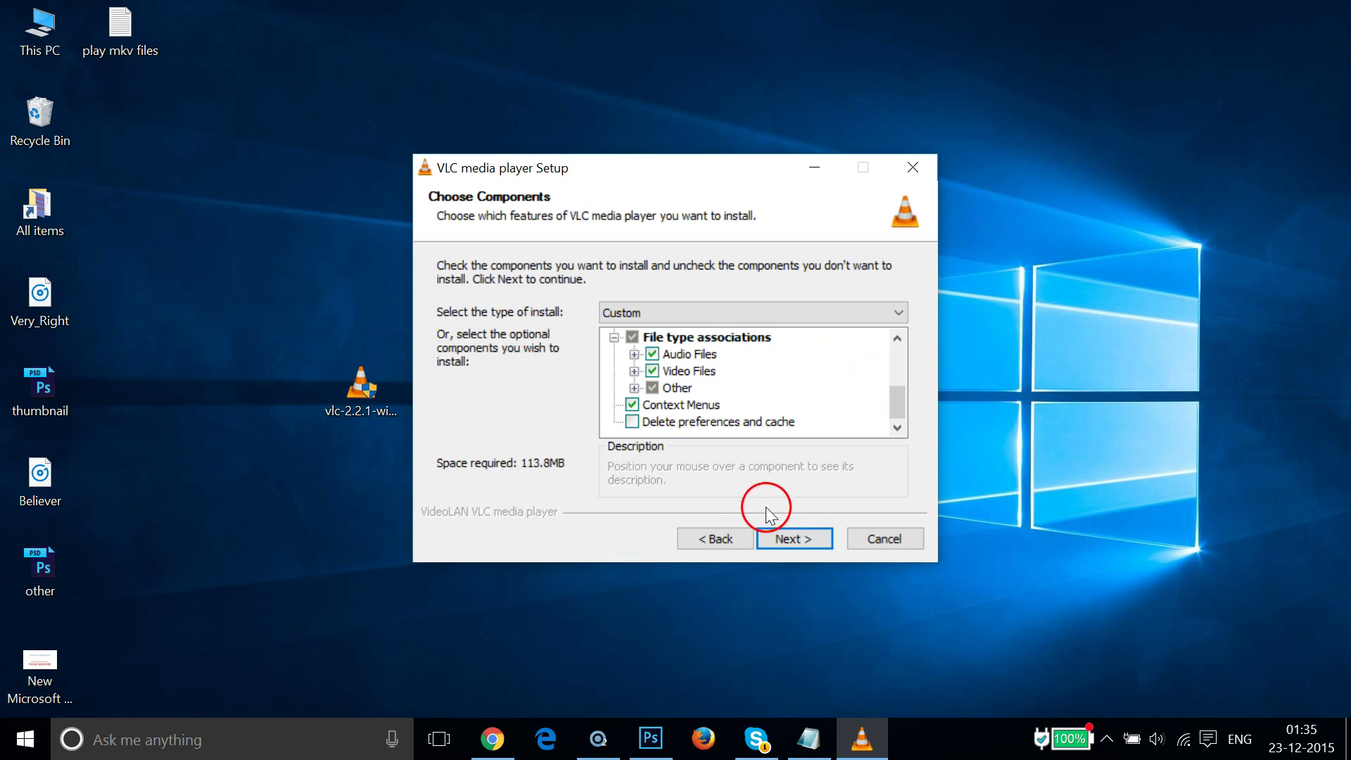
{"action": "left_click", "coordinate": [781, 531]}
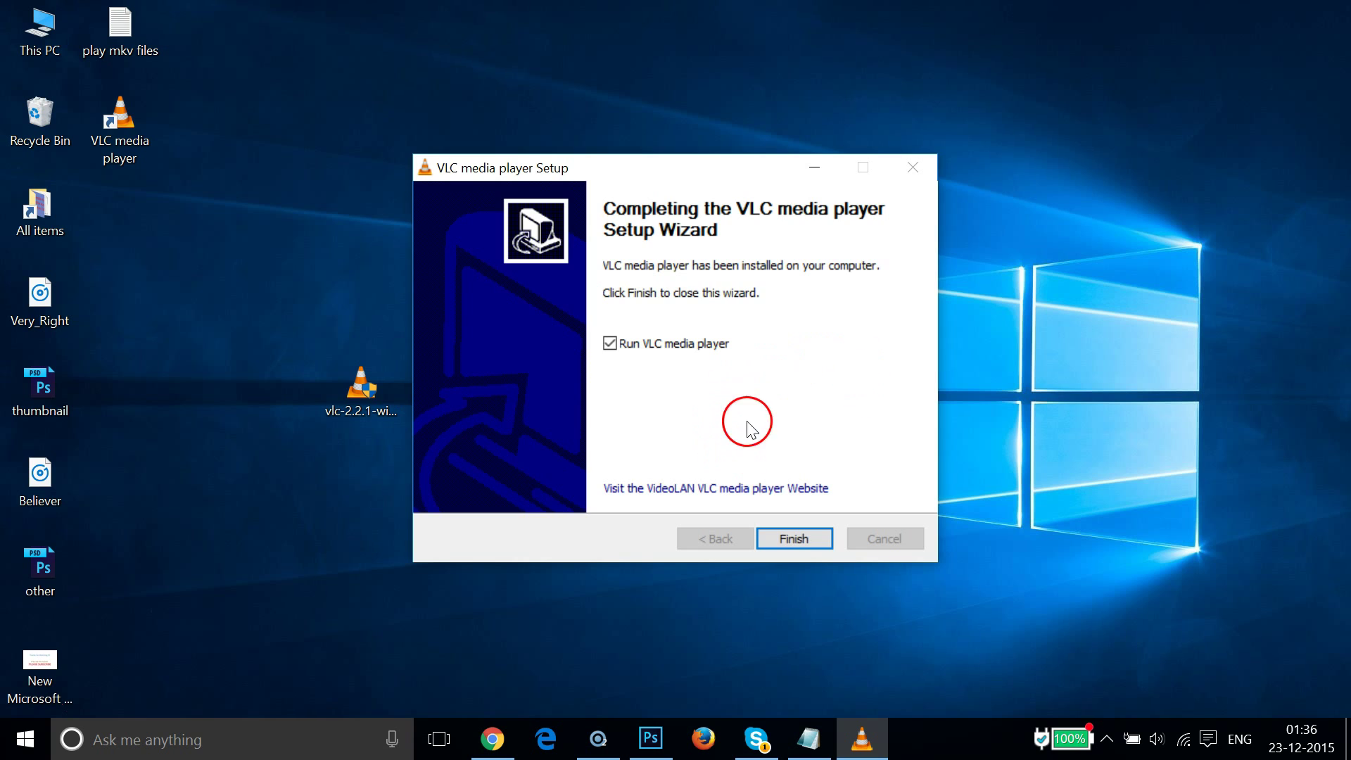
Finish setup, launch VLC, and accept the privacy and network access policy.
{"action": "left_click", "coordinate": [794, 539]}
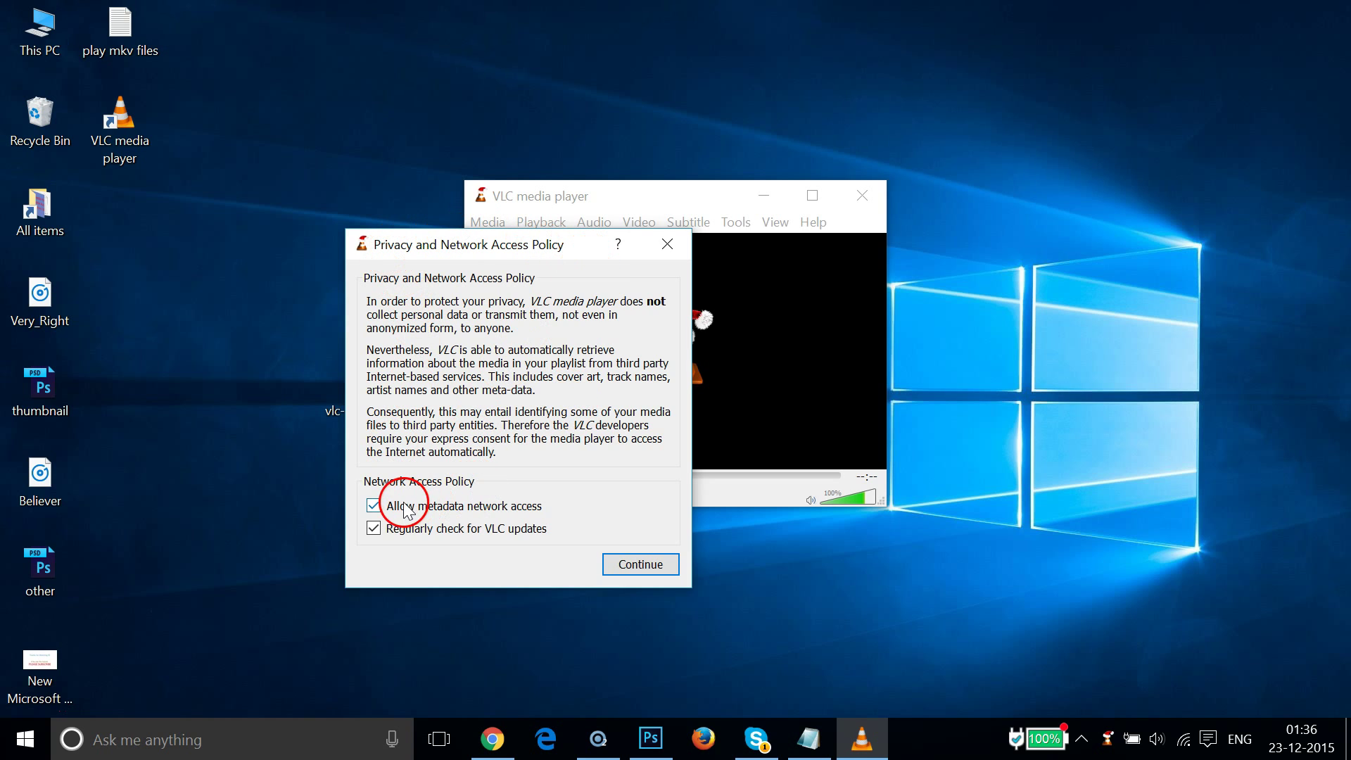
{"action": "left_click", "coordinate": [627, 560]}
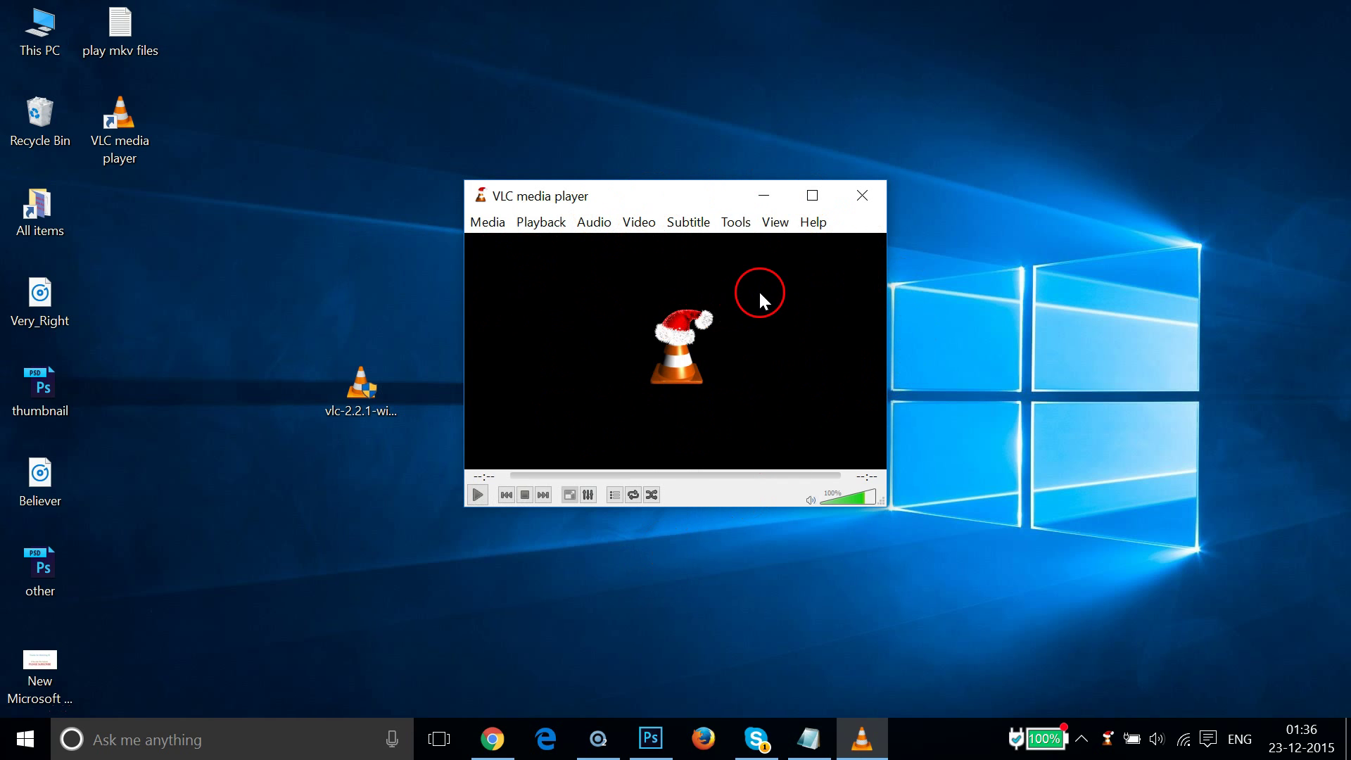
{"action": "left_click_drag", "start_coordinate": [763, 190], "coordinate": [766, 192]}
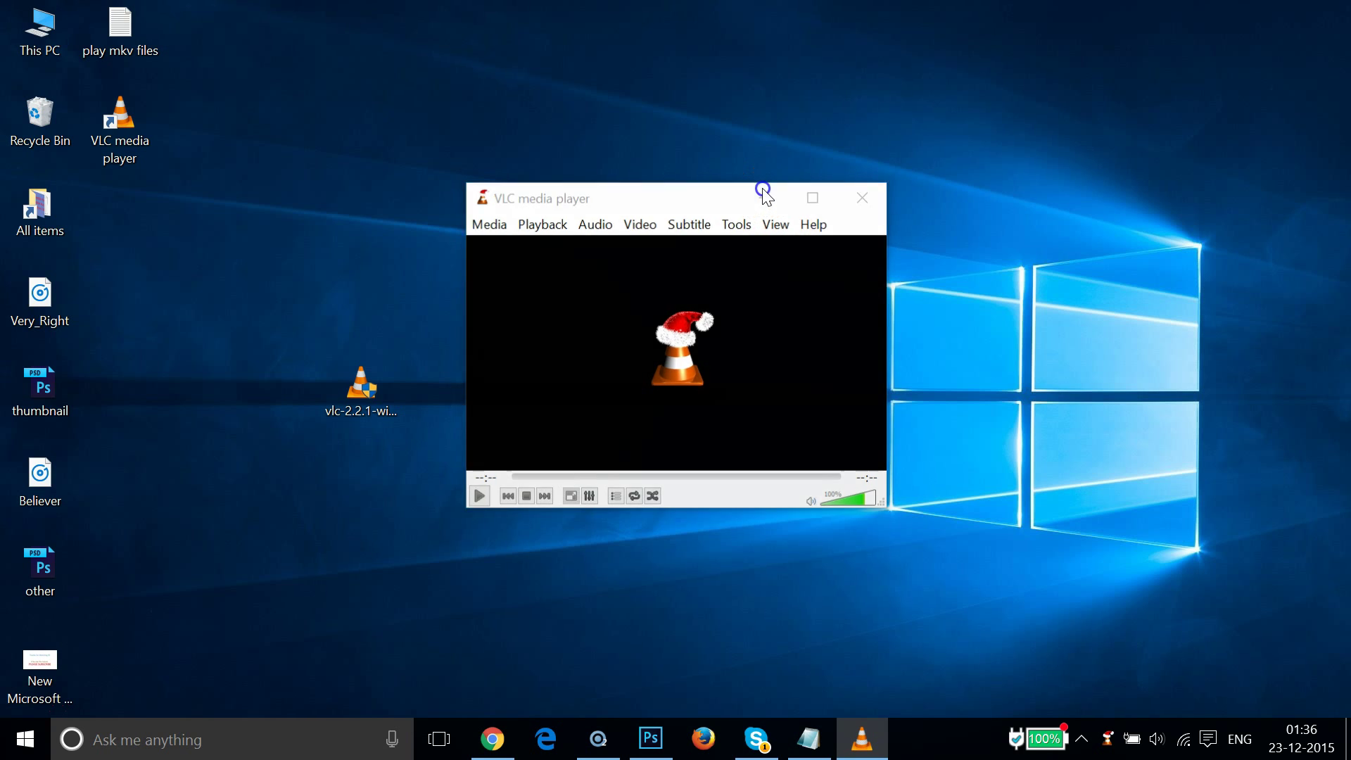
Bring up the full app chooser for the Fix-Audio MKV file.
{"action": "left_click", "coordinate": [765, 196]}
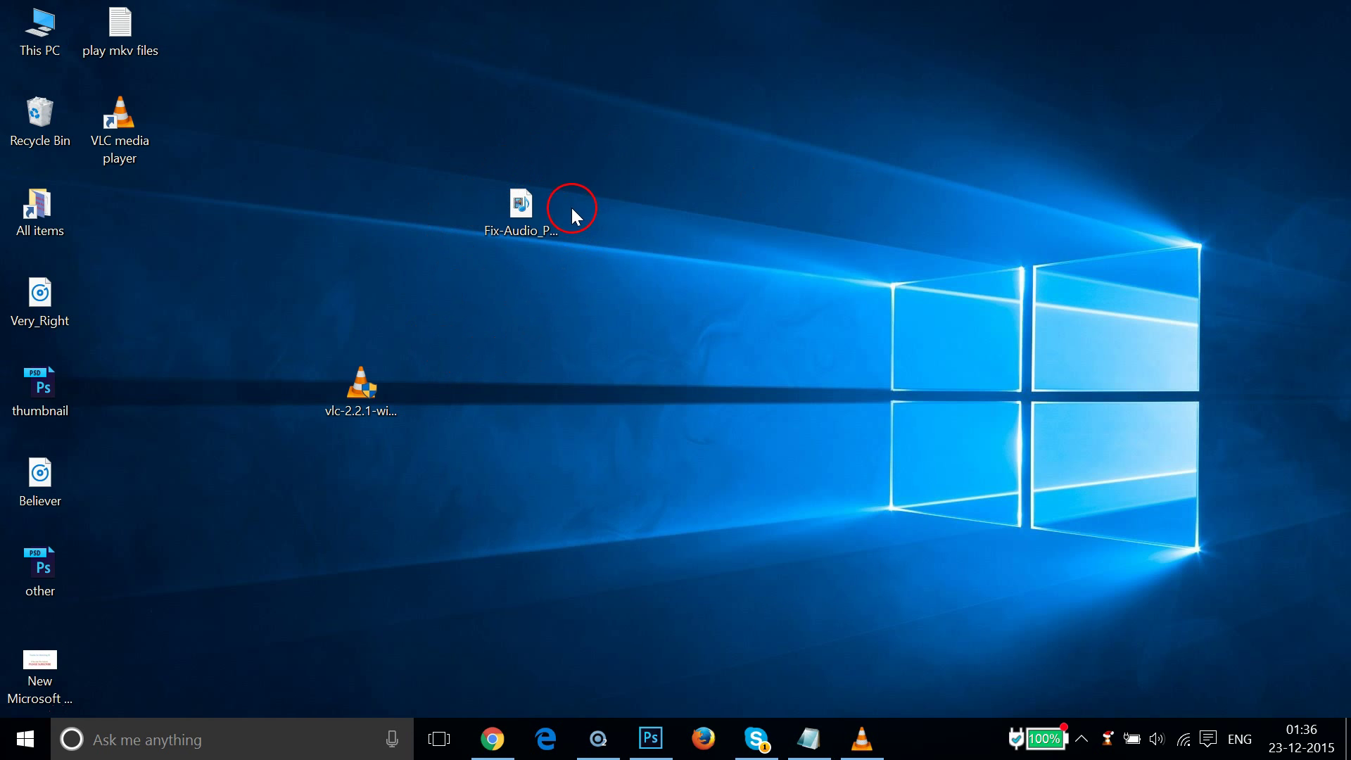
{"action": "left_click", "coordinate": [529, 216]}
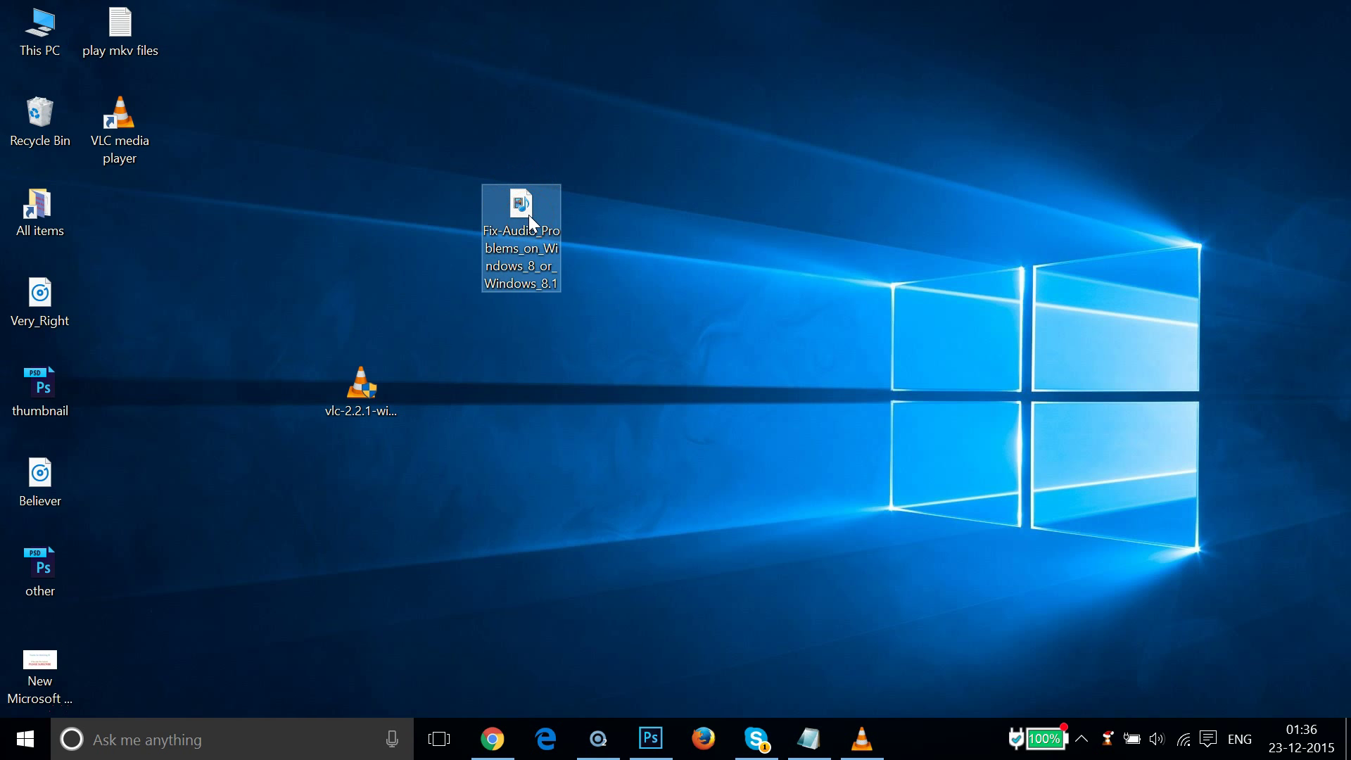
{"action": "right_click", "coordinate": [530, 214]}
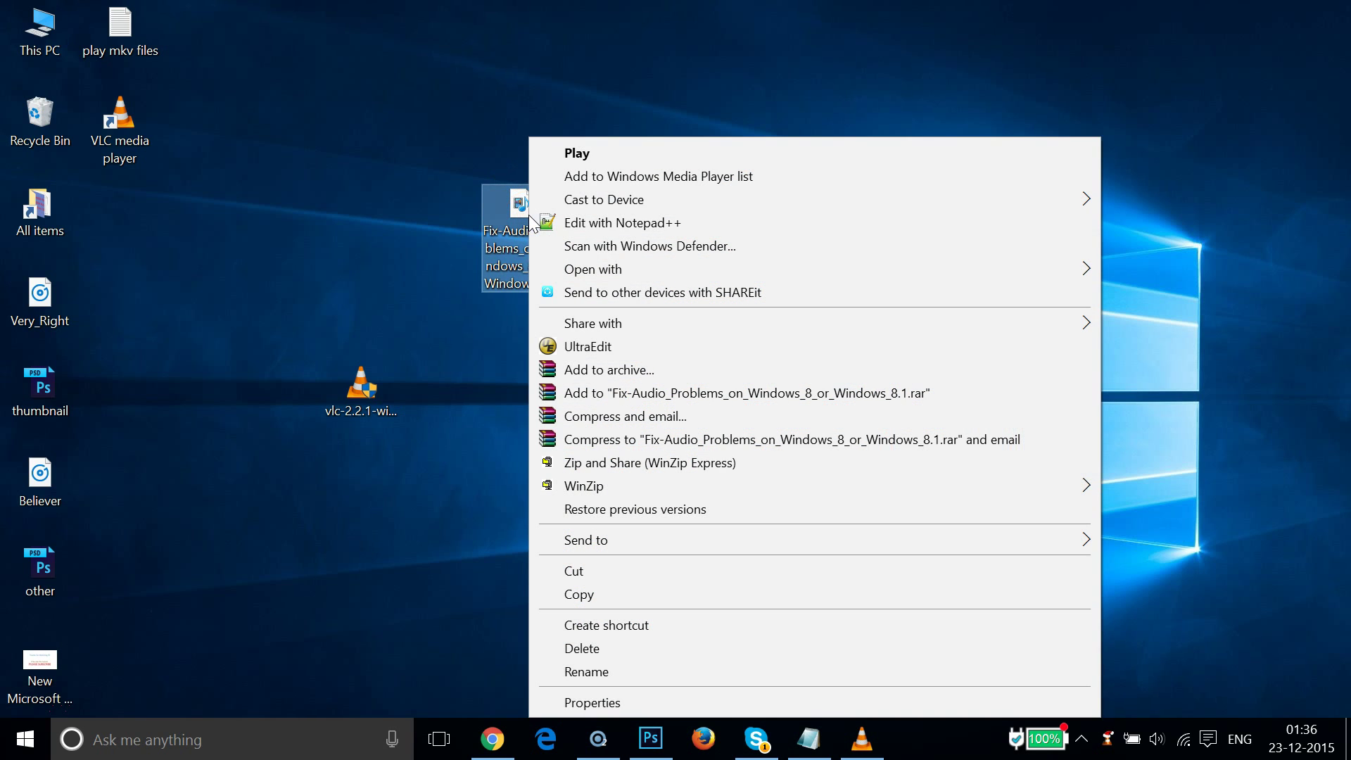
{"action": "mouse_move", "coordinate": [573, 269]}
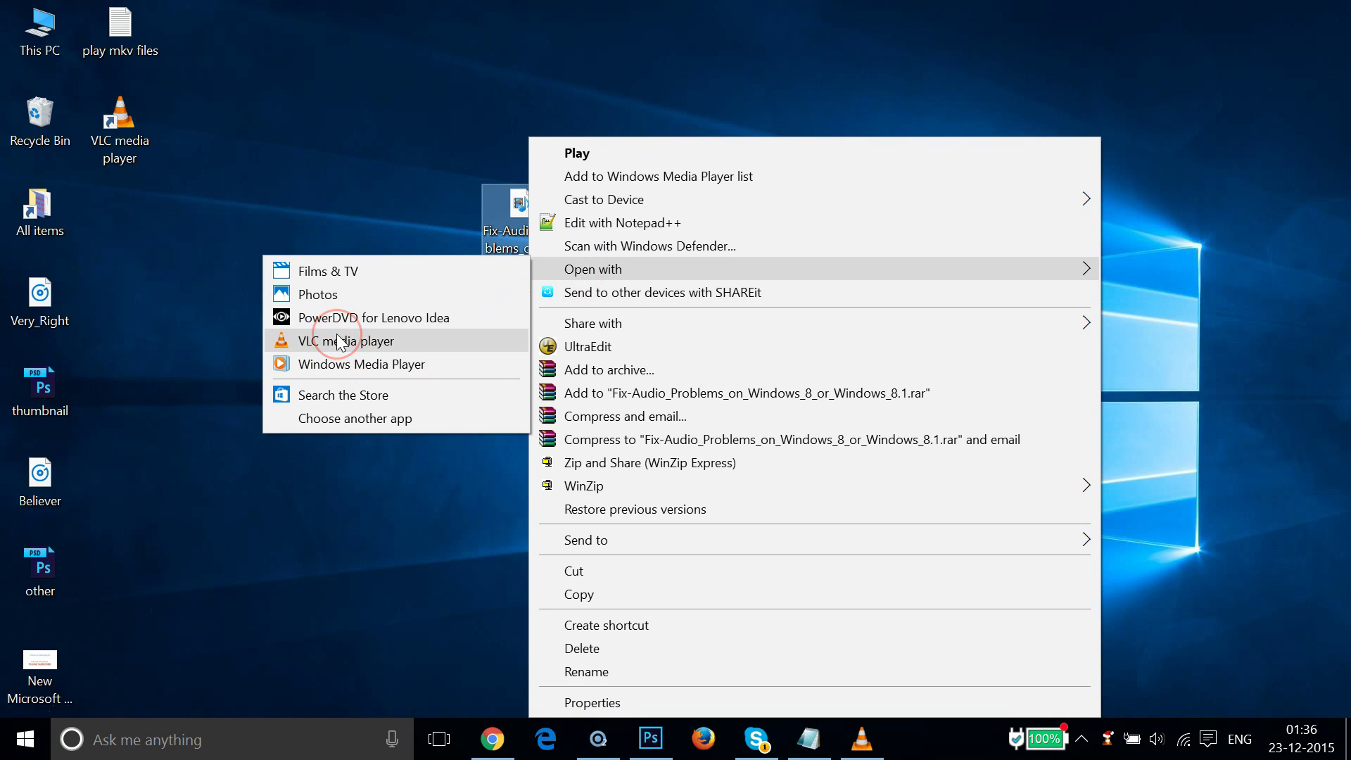
{"action": "left_click_drag", "start_coordinate": [340, 343], "coordinate": [375, 417]}
{"action": "left_click_drag", "start_coordinate": [543, 451], "coordinate": [674, 458]}
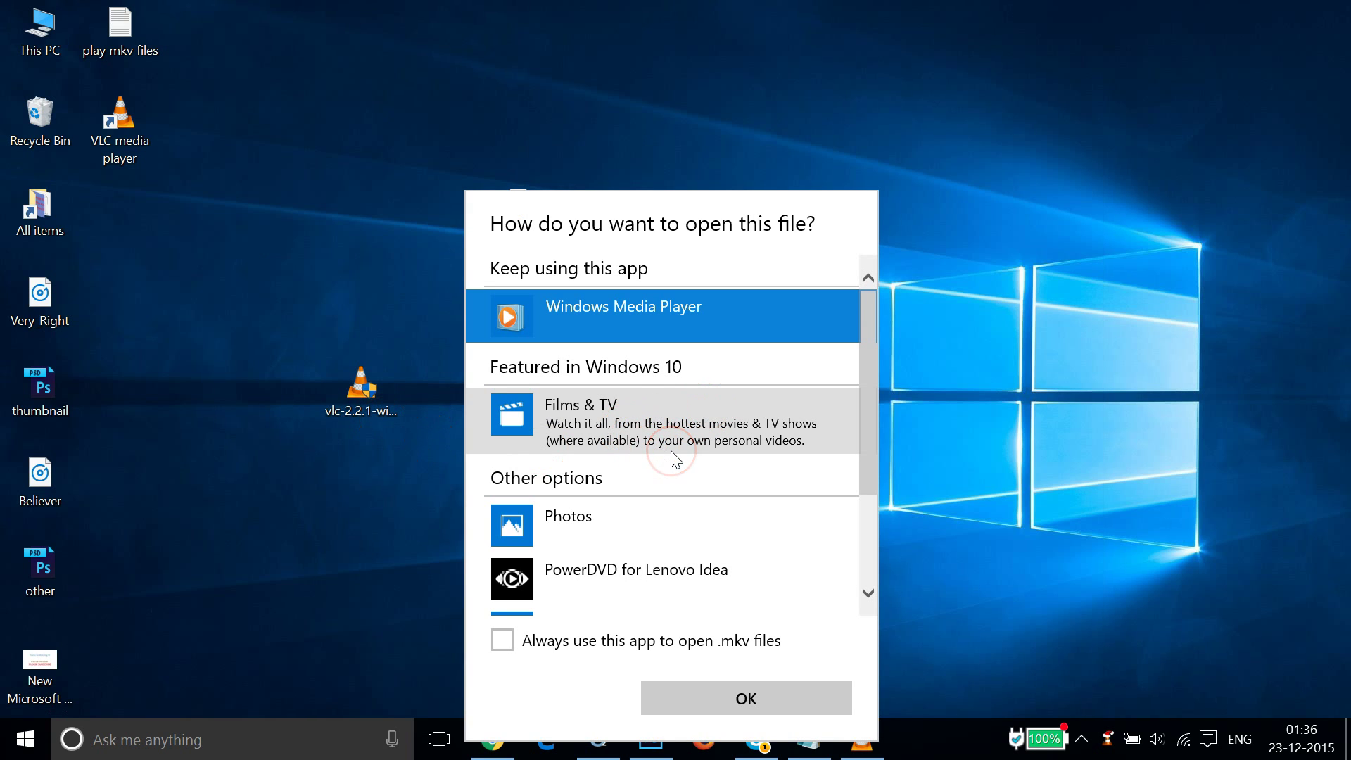
Pick VLC media player, always use it for .mkv files, and play the video.
{"action": "scroll", "coordinate": [675, 459], "scroll_direction": "down", "scroll_amount": 3}
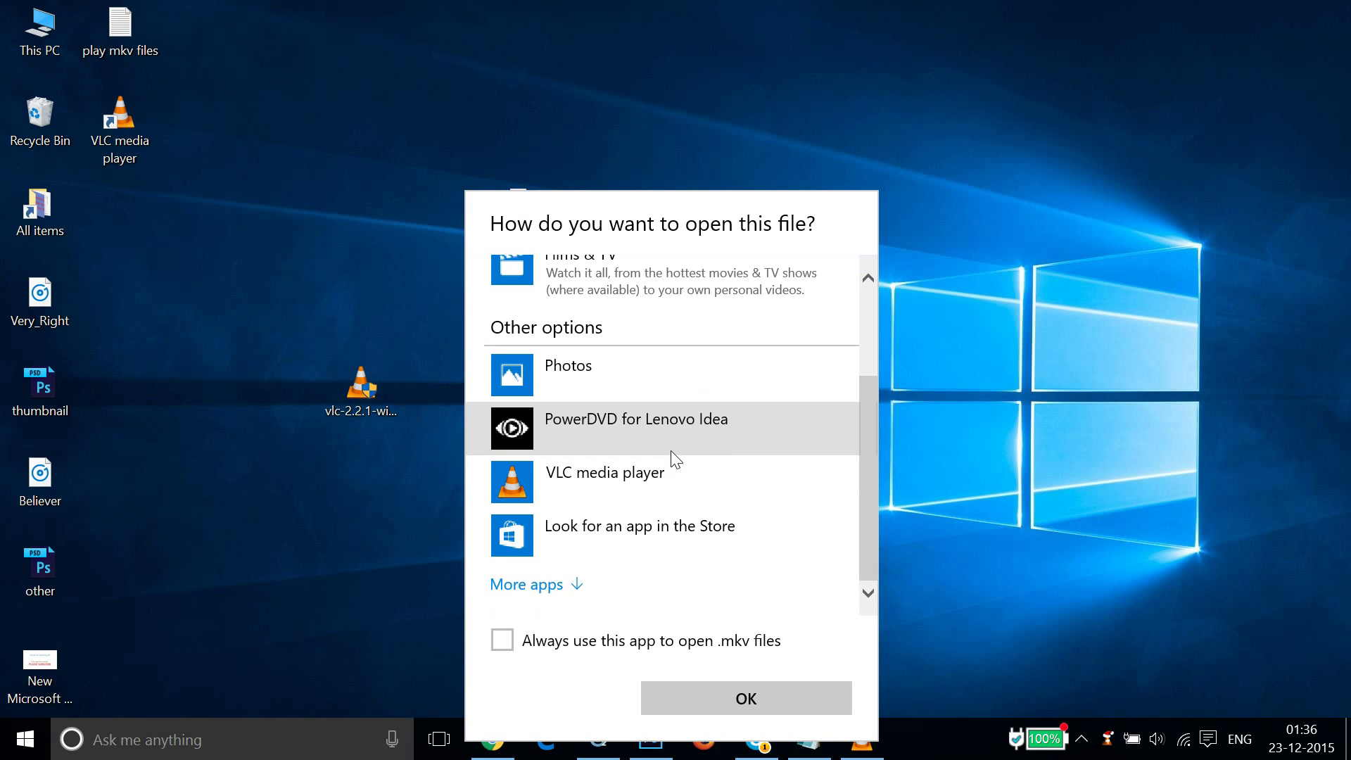
{"action": "left_click_drag", "start_coordinate": [520, 177], "coordinate": [772, 227]}
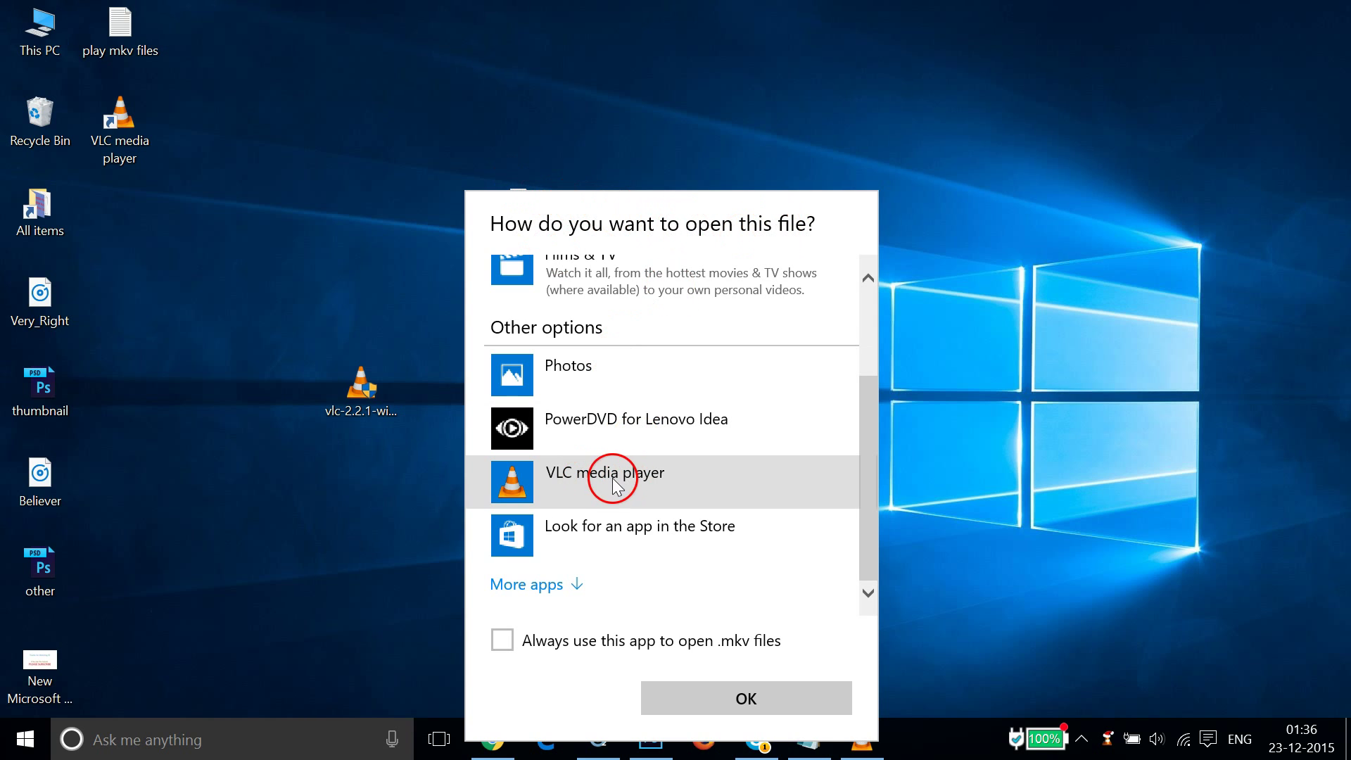
{"action": "left_click", "coordinate": [642, 477]}
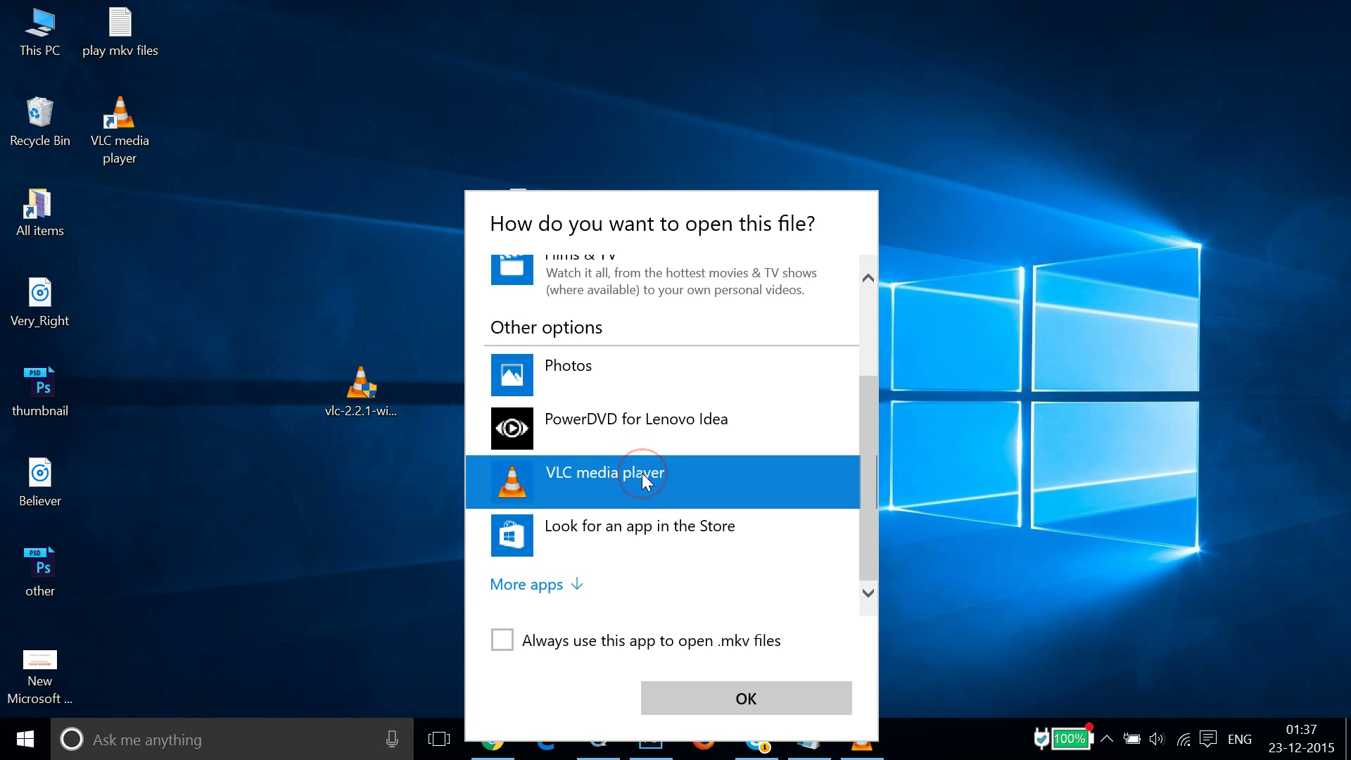
{"action": "left_click", "coordinate": [505, 642]}
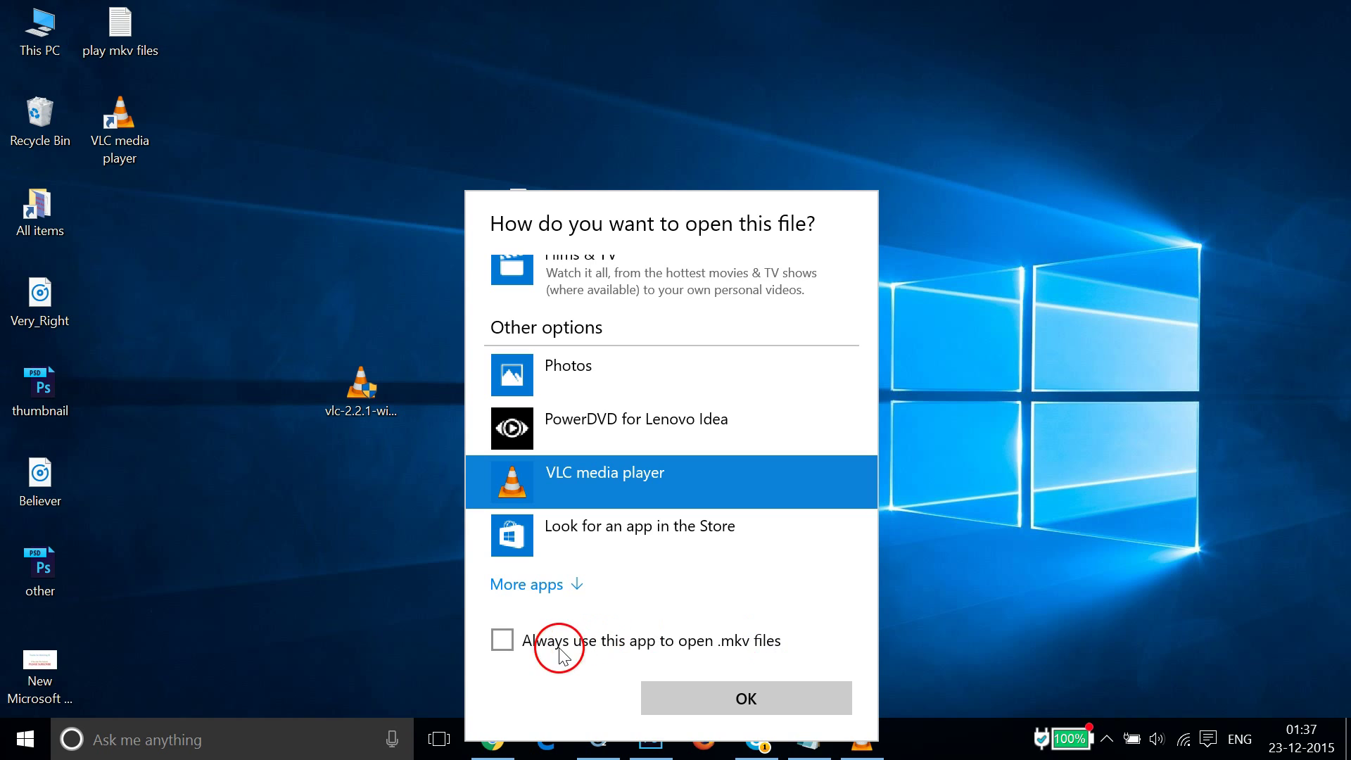
{"action": "left_click", "coordinate": [507, 642]}
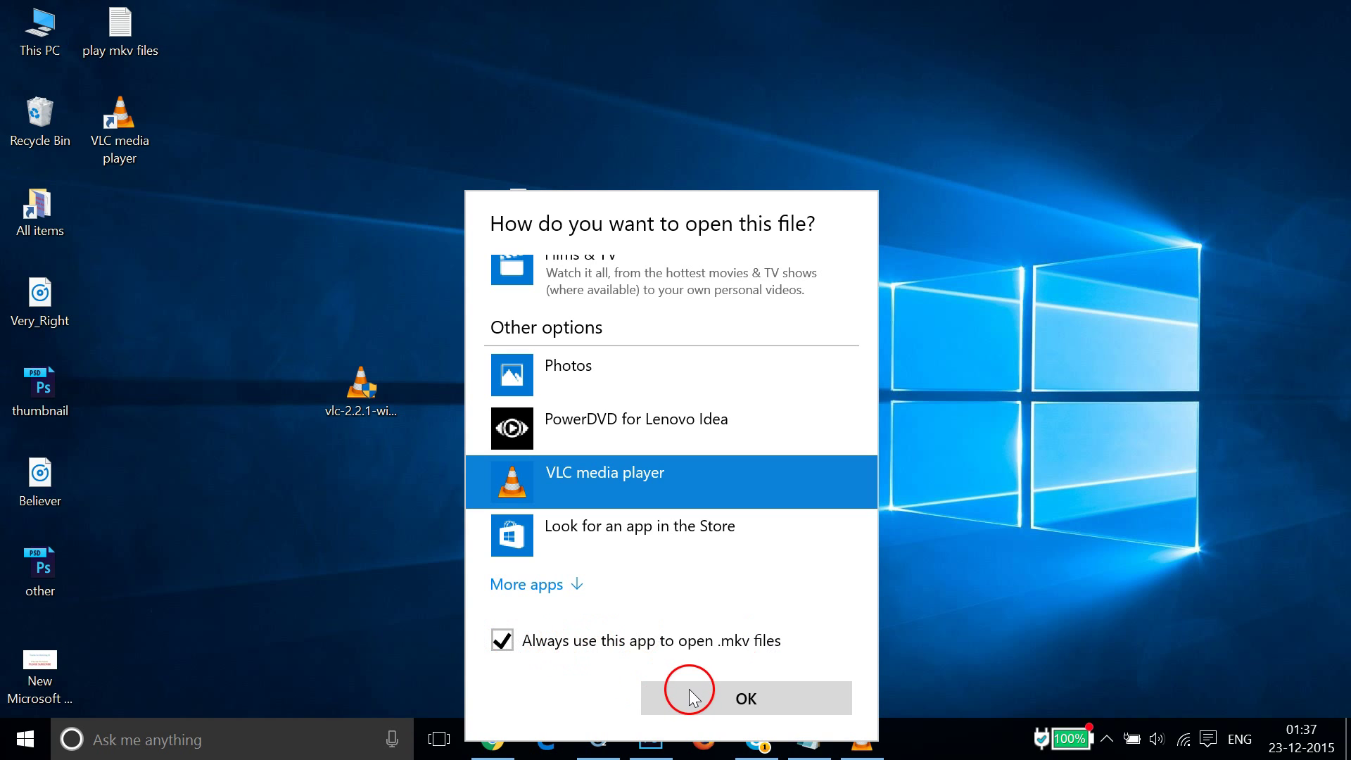
{"action": "left_click", "coordinate": [725, 696]}
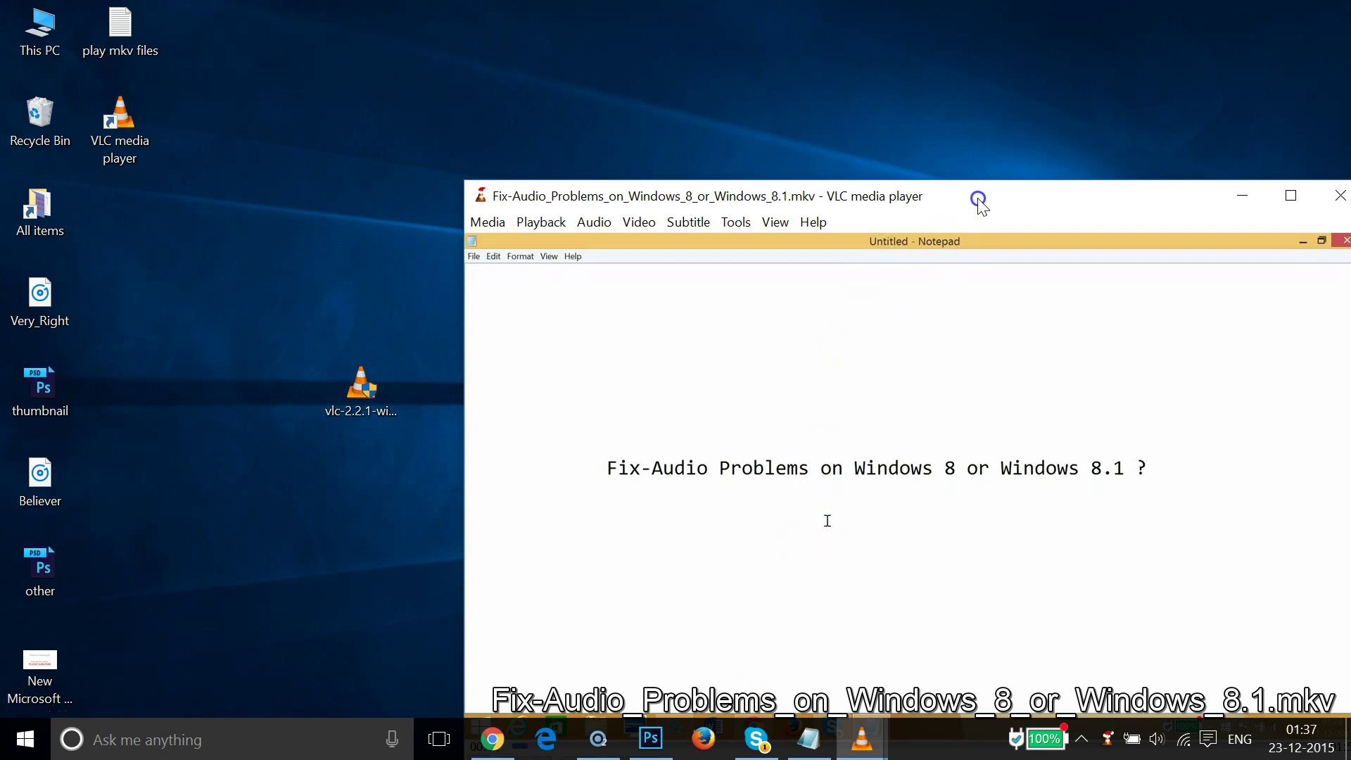
Centre the VLC window, mute the video's sound, and close the player.
{"action": "left_click_drag", "start_coordinate": [978, 200], "coordinate": [701, 88]}
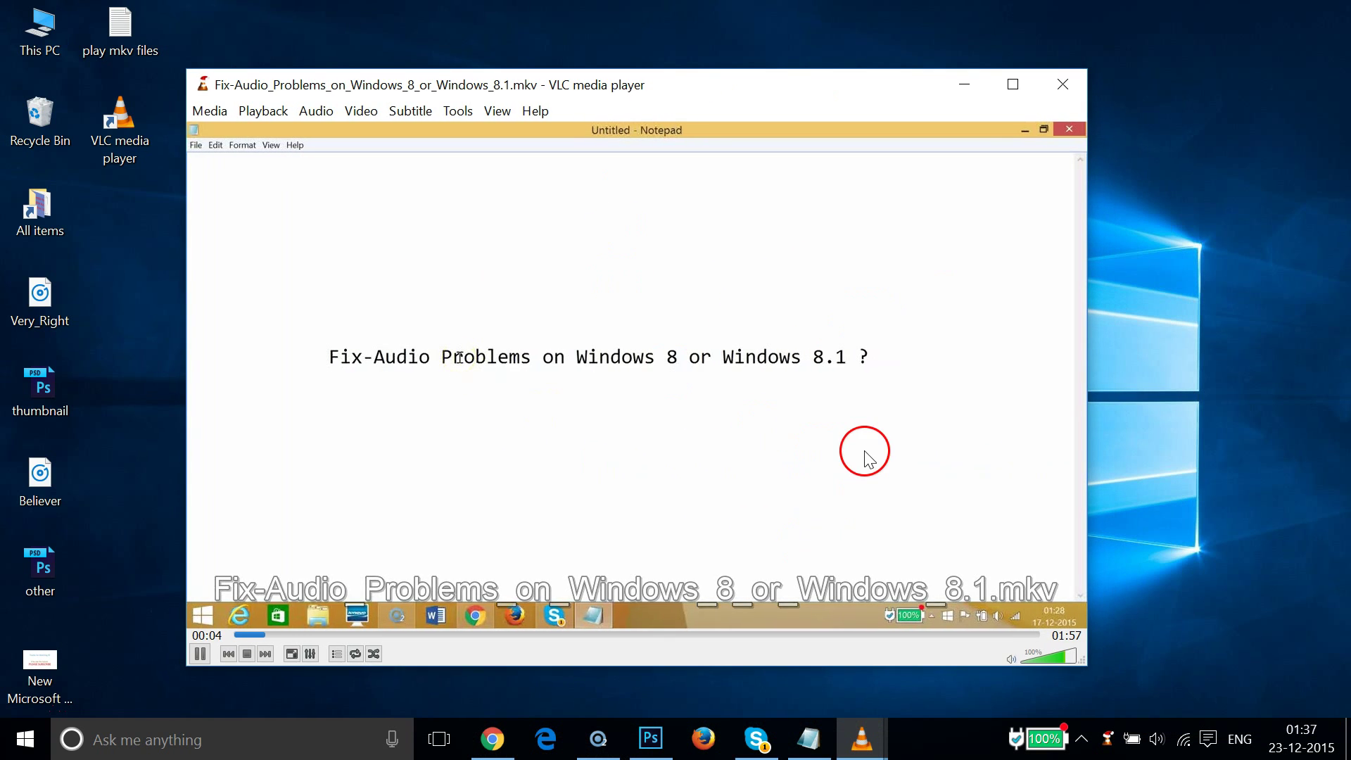
{"action": "left_click", "coordinate": [1011, 659]}
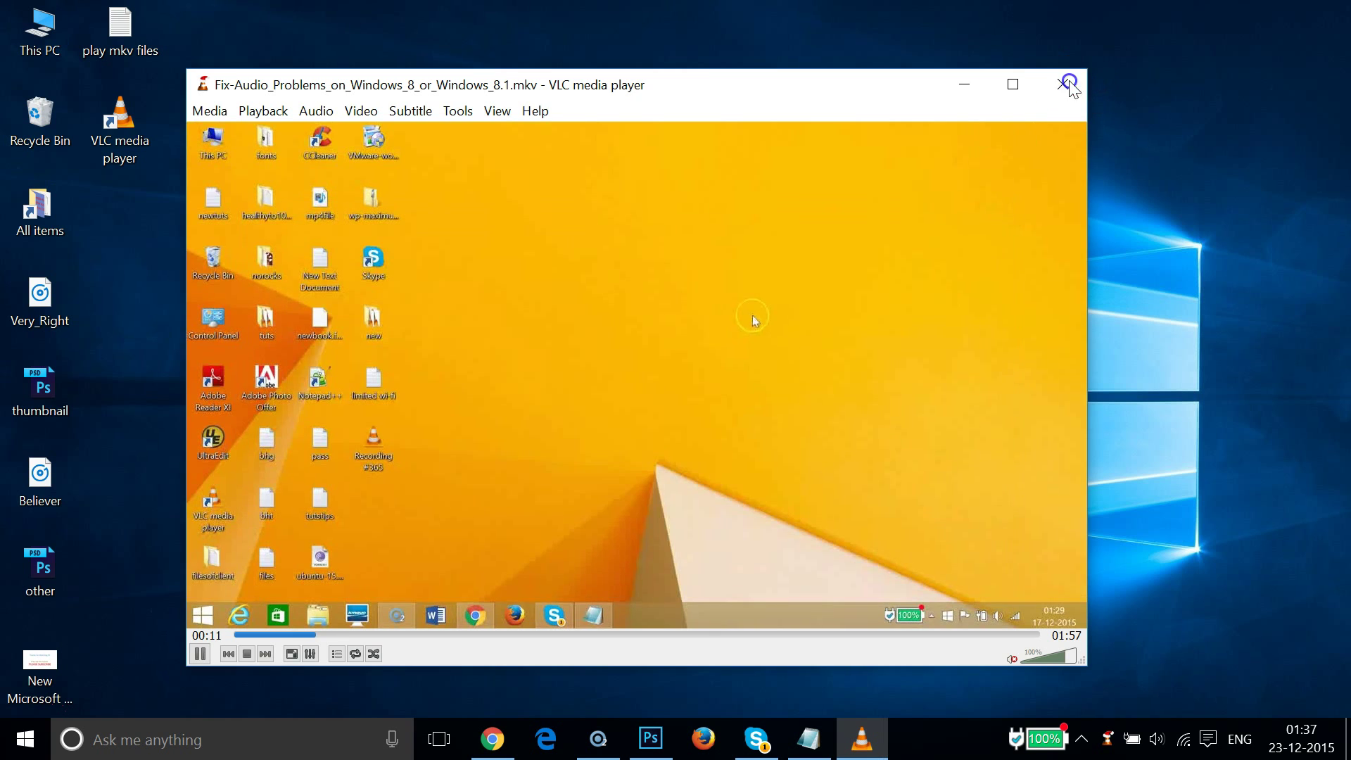
{"action": "left_click", "coordinate": [1064, 85]}
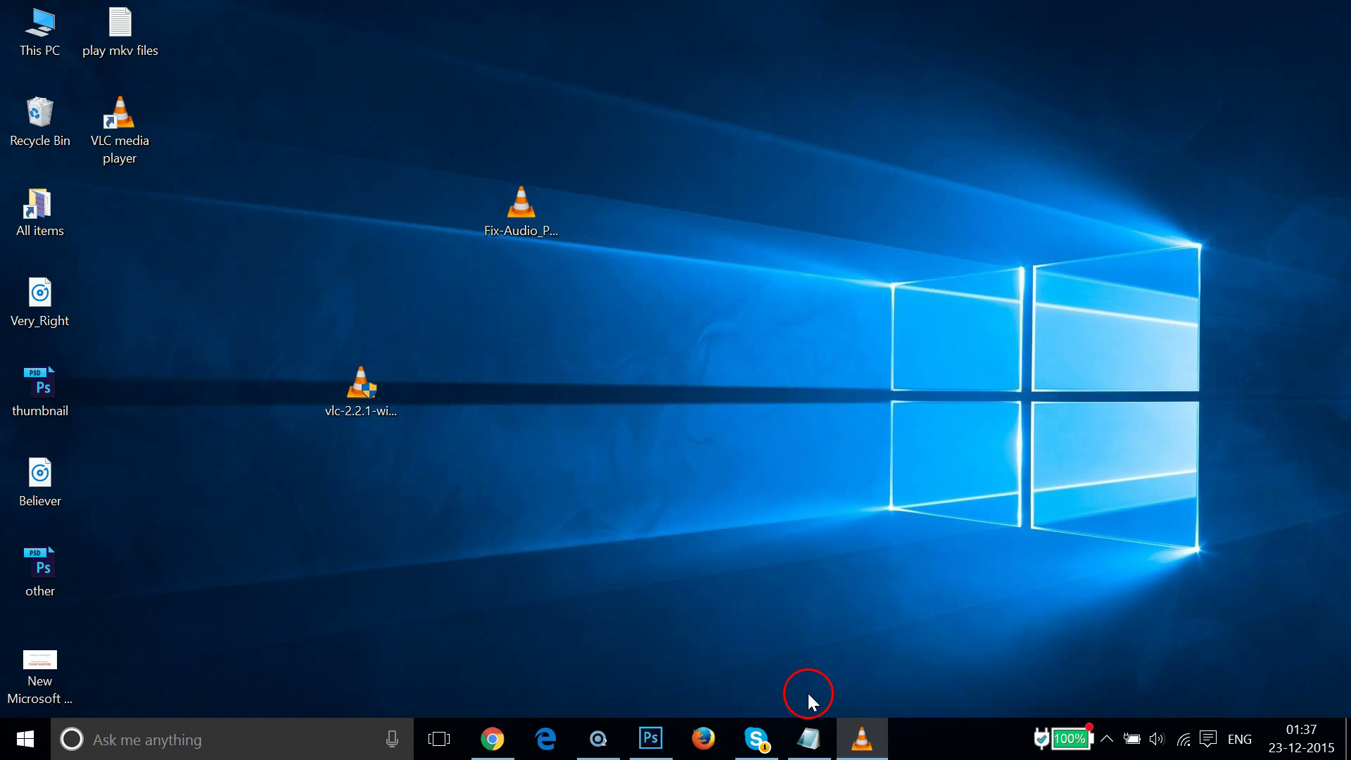
Restore the Notepad note 'How to Play MKV Files using VLC Media Player On Windows 10 ?'.
{"action": "left_click", "coordinate": [809, 735]}
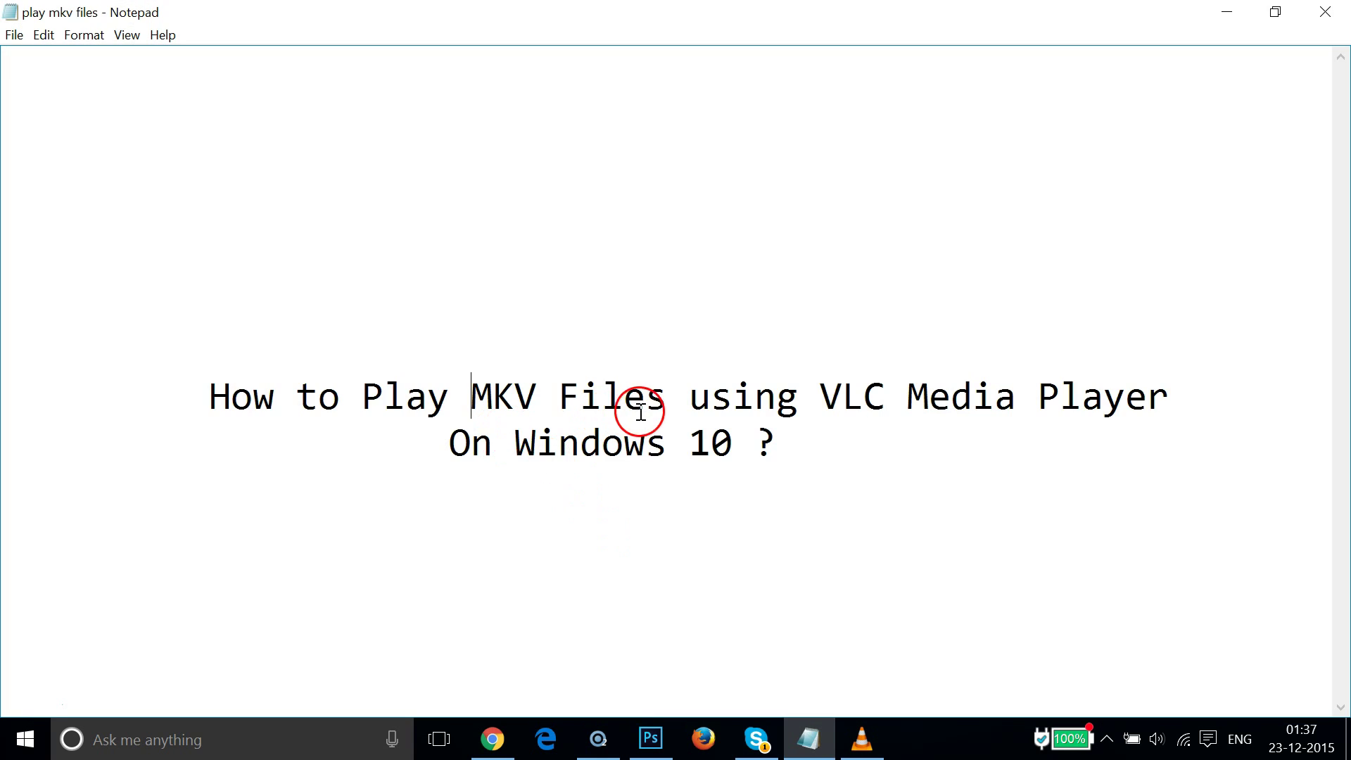